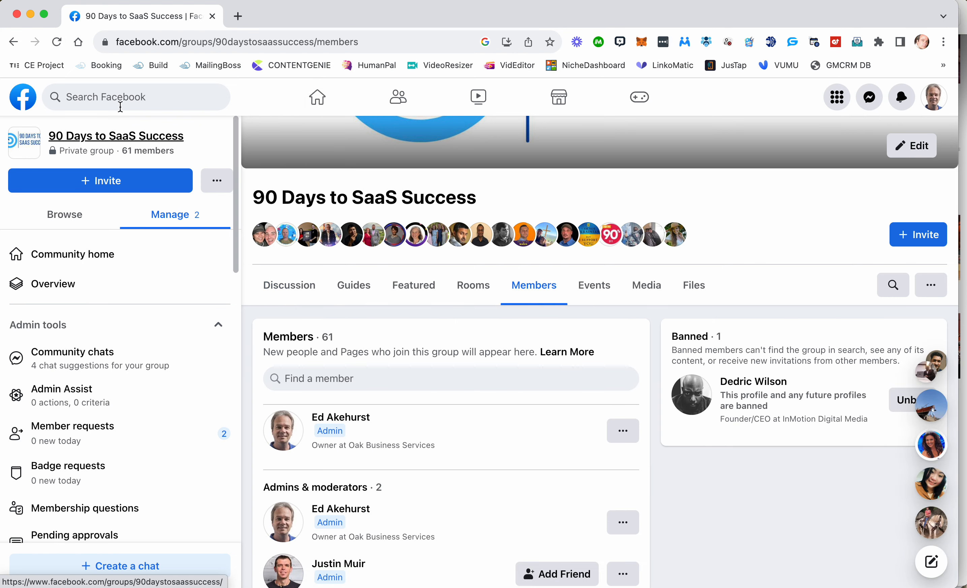
Reload the 90 Days to SaaS Success group's members page and review the bio lines shown under the listed members.
click(57, 42)
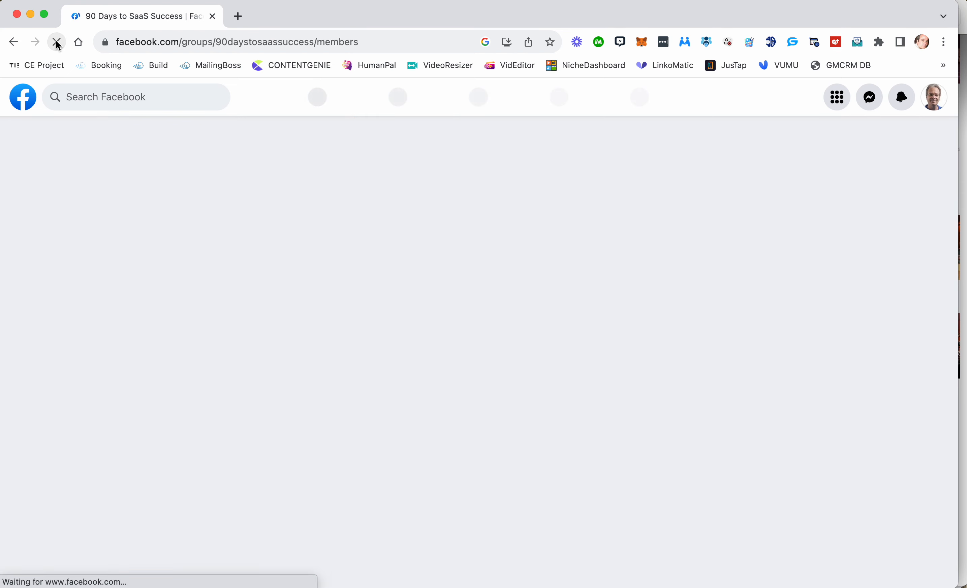
scroll(468, 317, down, 15)
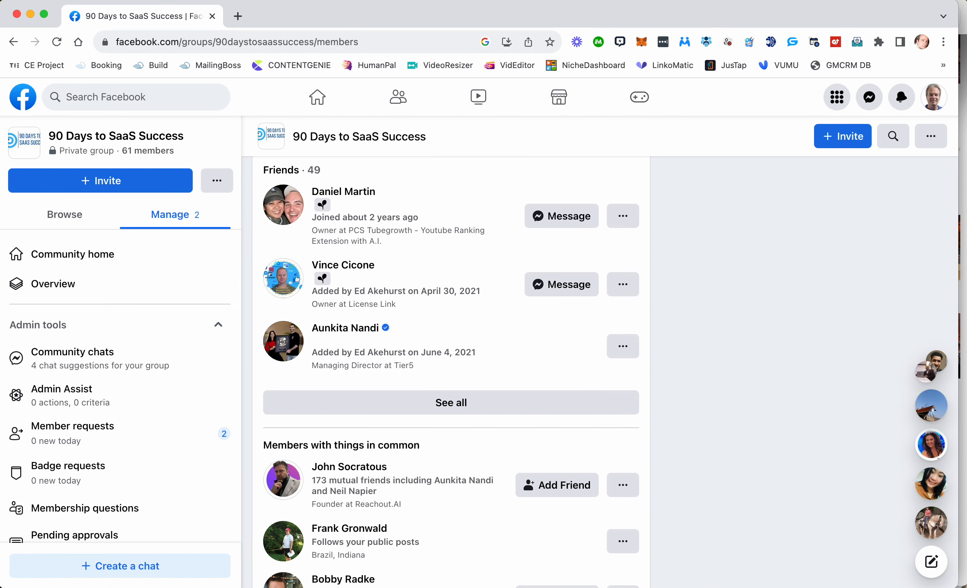
scroll(339, 314, up, 5)
scroll(328, 402, down, 4)
scroll(328, 402, down, 6)
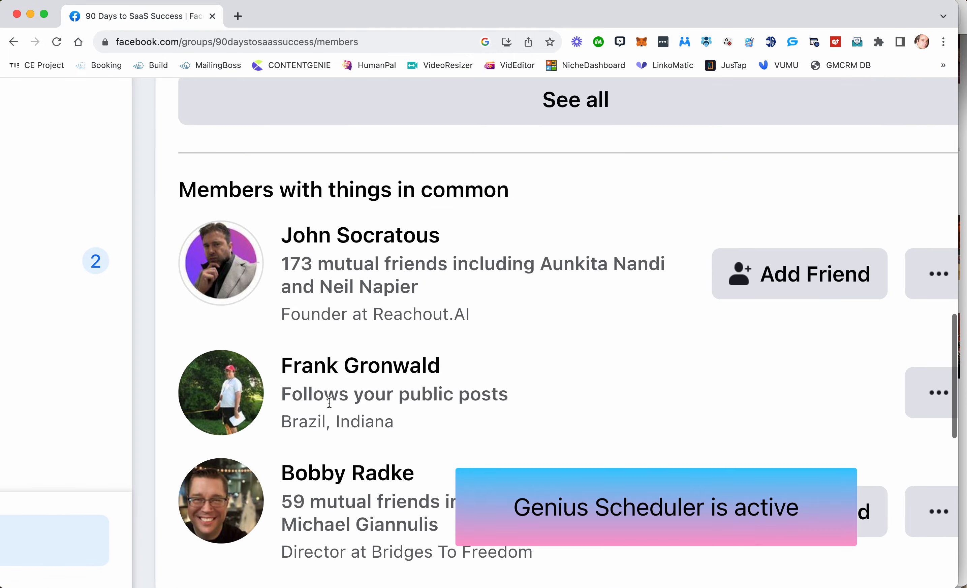
scroll(348, 349, down, 4)
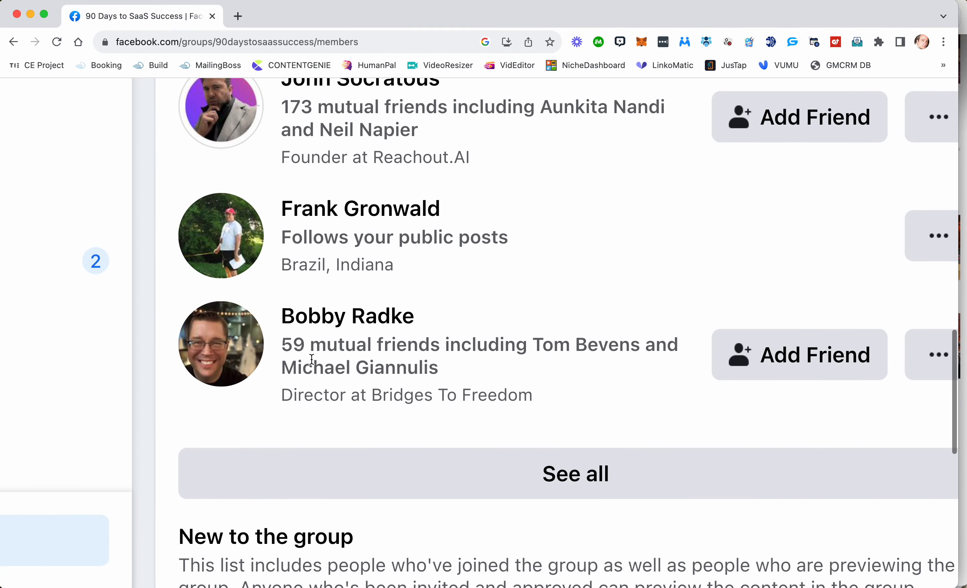
scroll(323, 380, down, 5)
drag(282, 161, 571, 163)
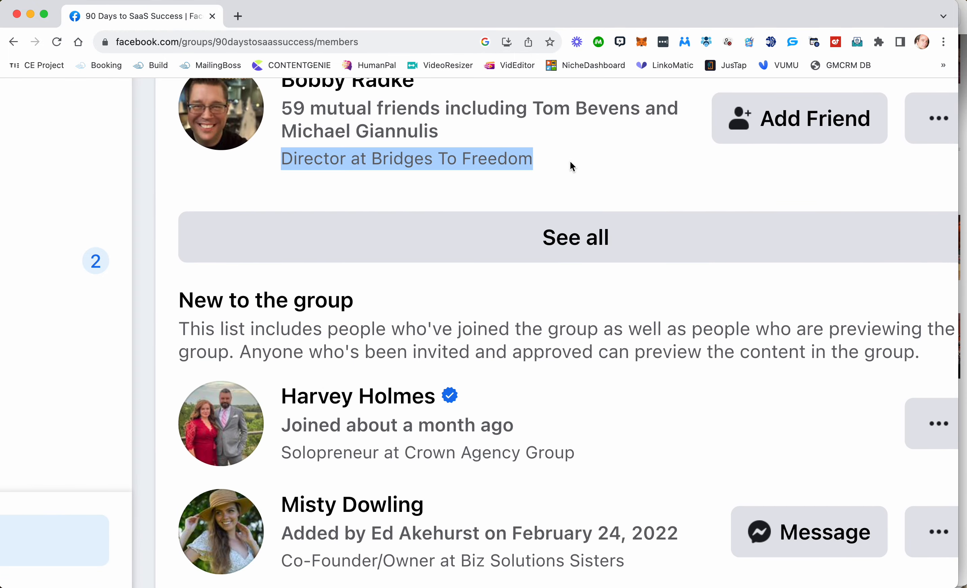
scroll(460, 372, down, 3)
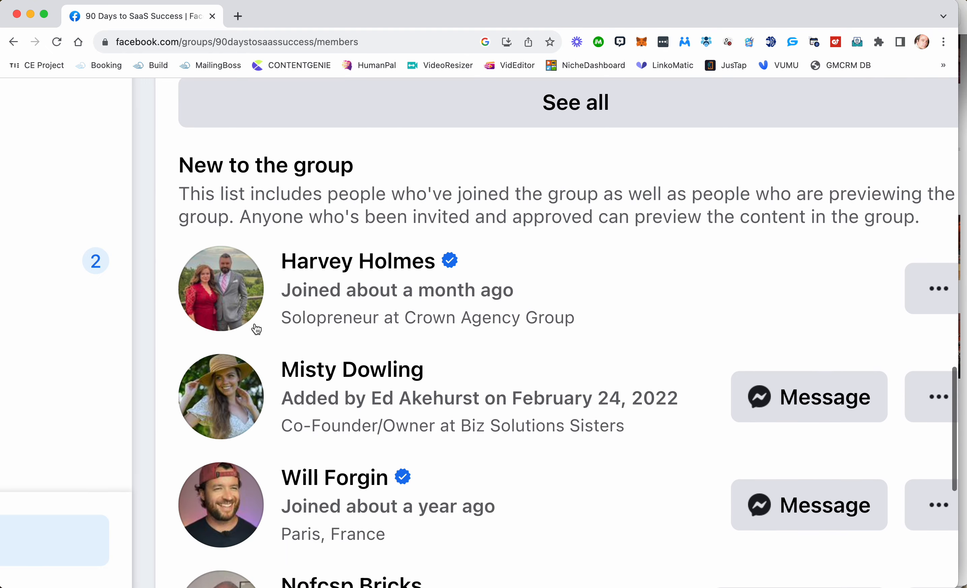
drag(301, 317, 686, 319)
scroll(686, 319, up, 10)
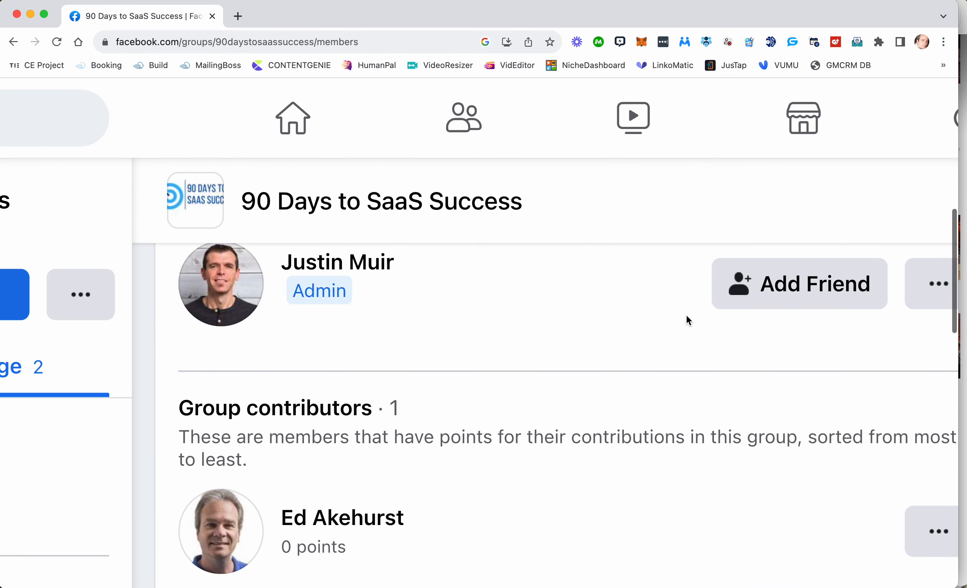
Download the group's member profiles with Member Mover, without keyword filters, and open the downloaded 90daystosaassuccess (28).csv.
click(706, 42)
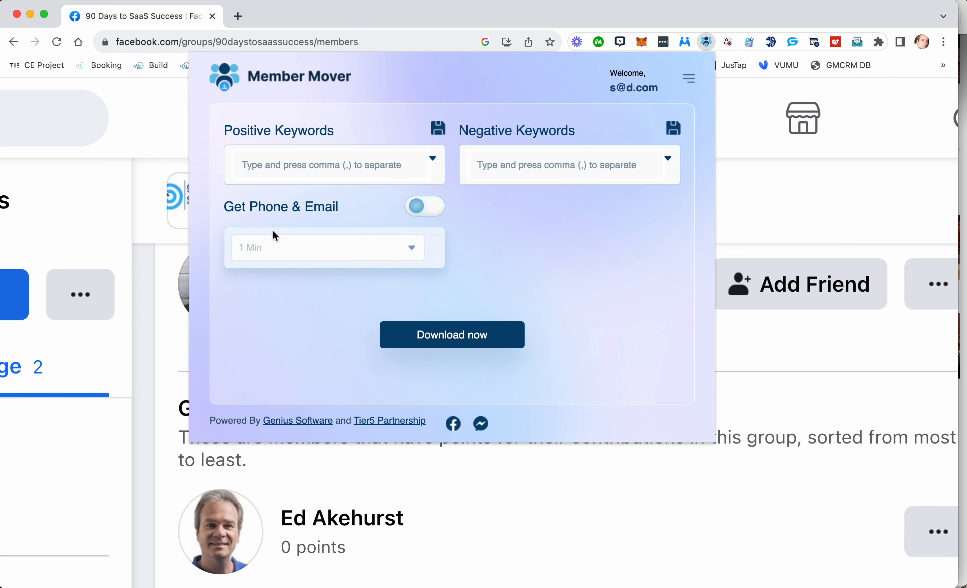
scroll(168, 408, down, 5)
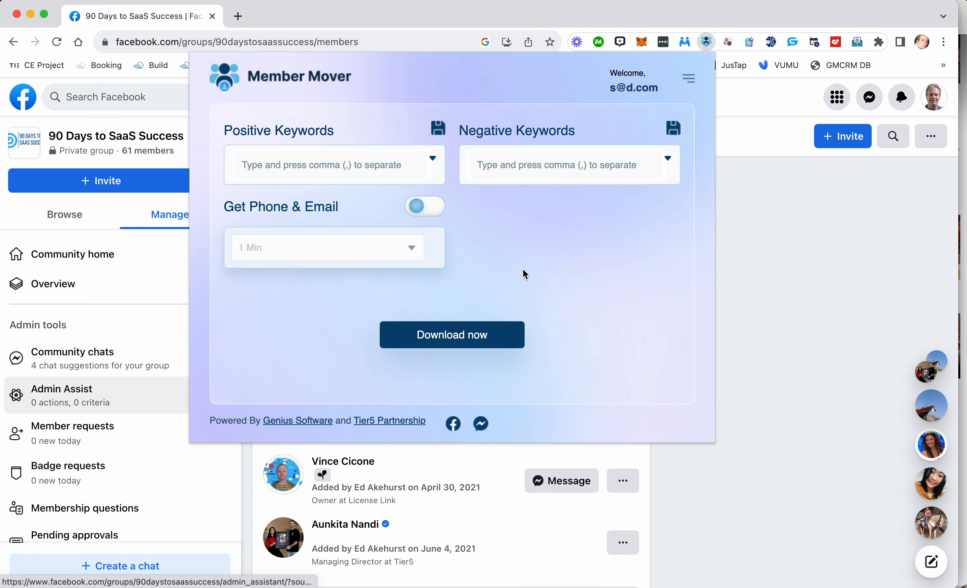
click(448, 333)
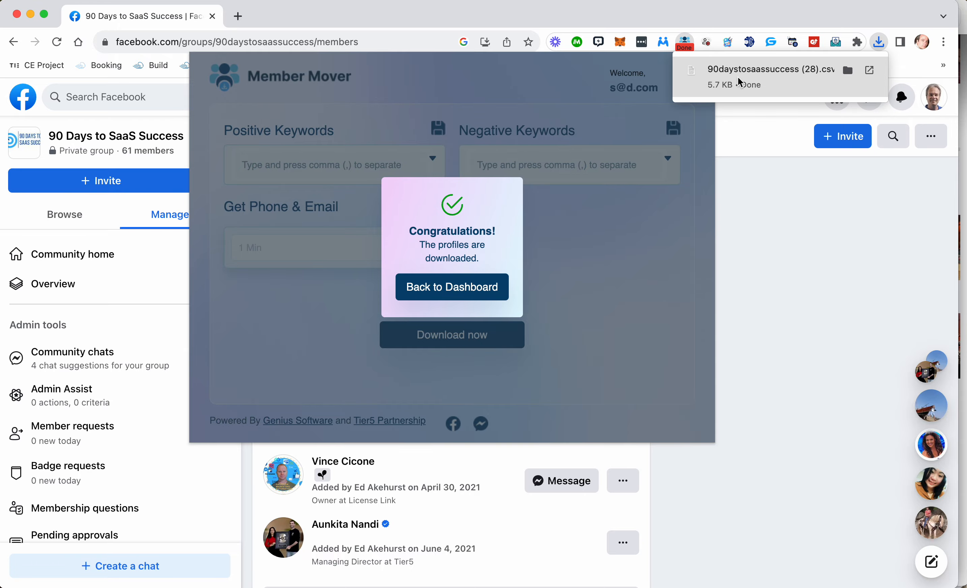
click(747, 71)
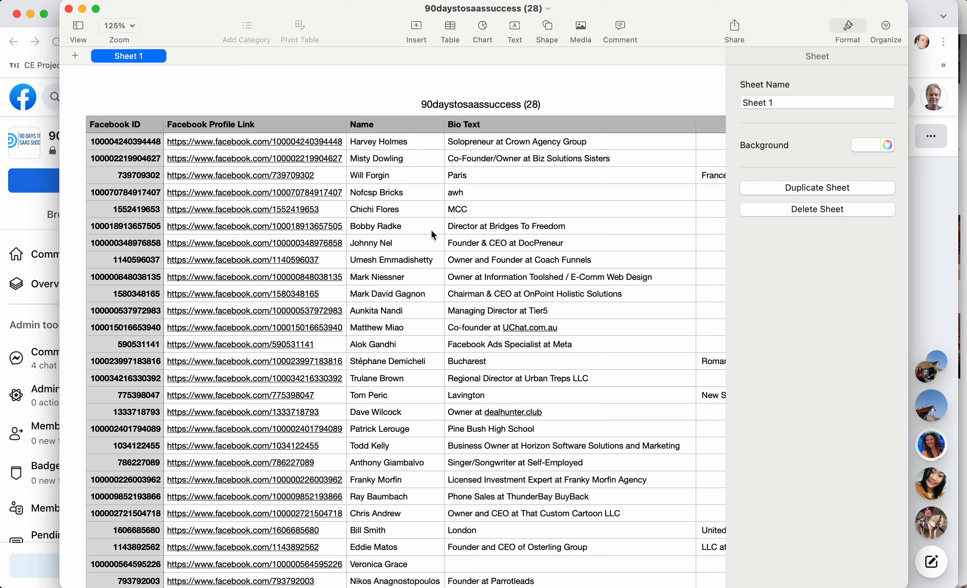
drag(687, 18, 645, 17)
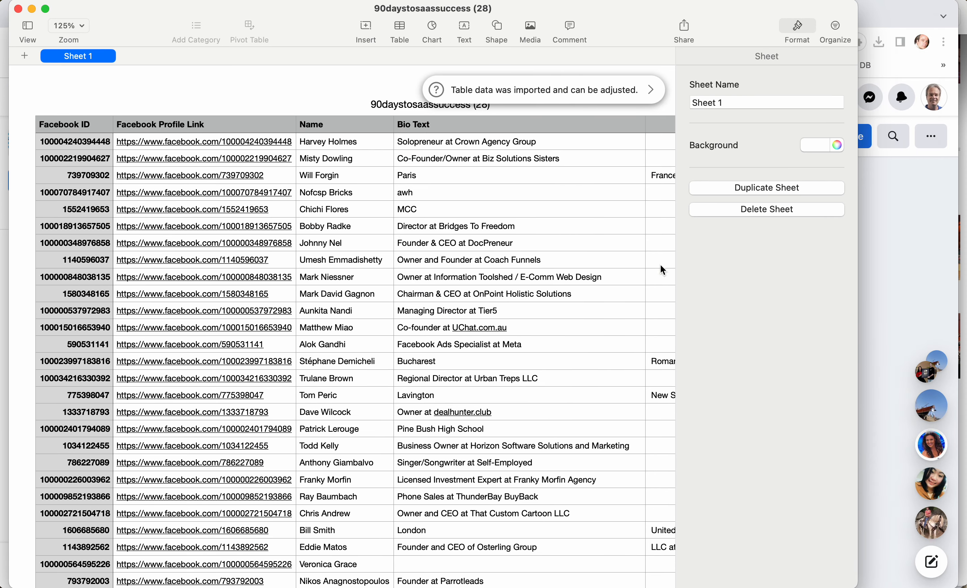
Export the spreadsheet to Excel with one worksheet per sheet, saving it as 90daystosaassuccess in the Downloads folder.
click(99, 1)
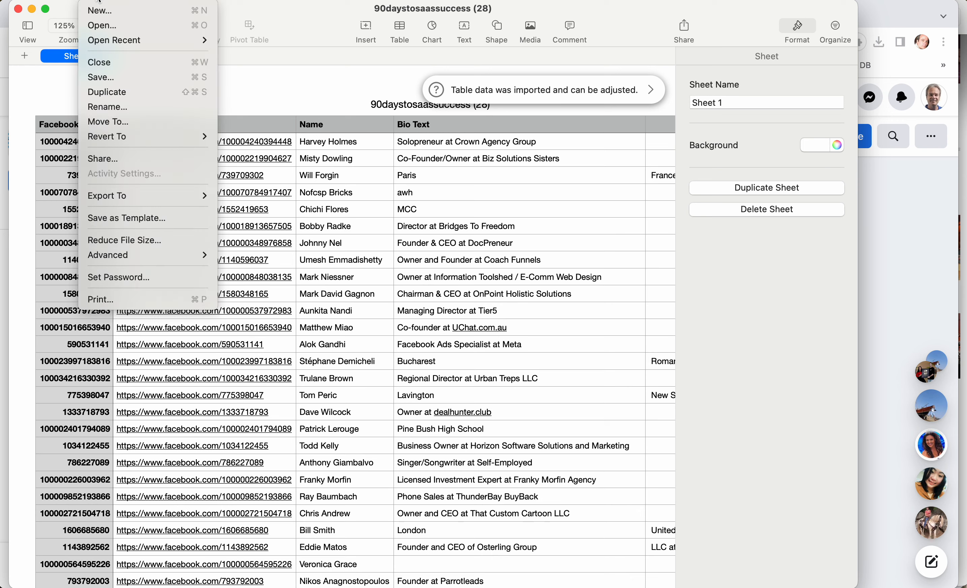
mouse_move(104, 202)
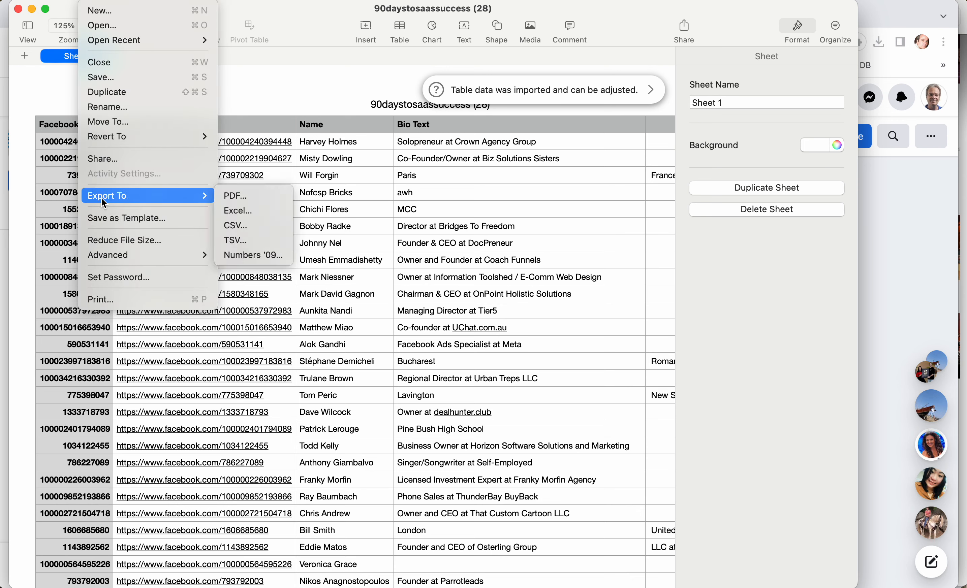
click(256, 214)
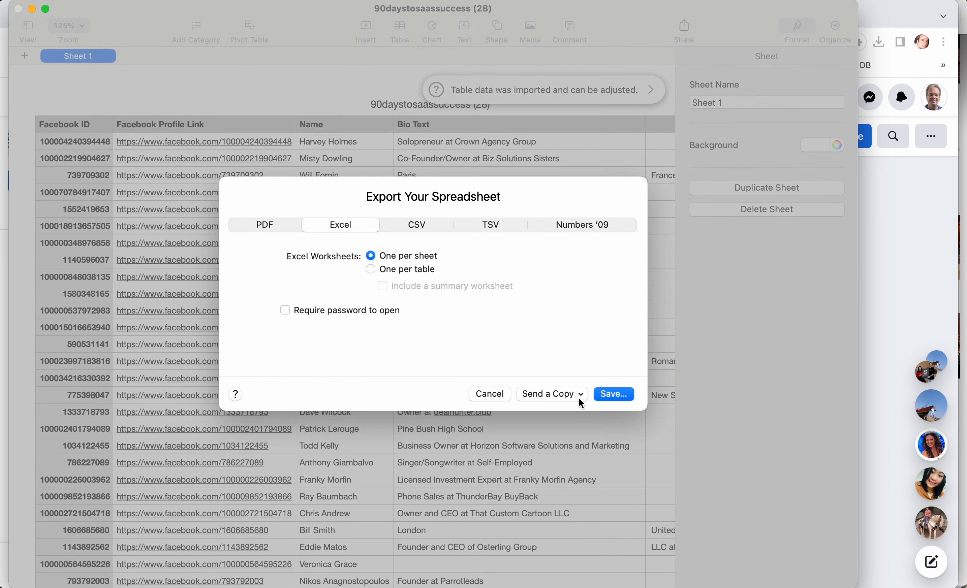
click(619, 395)
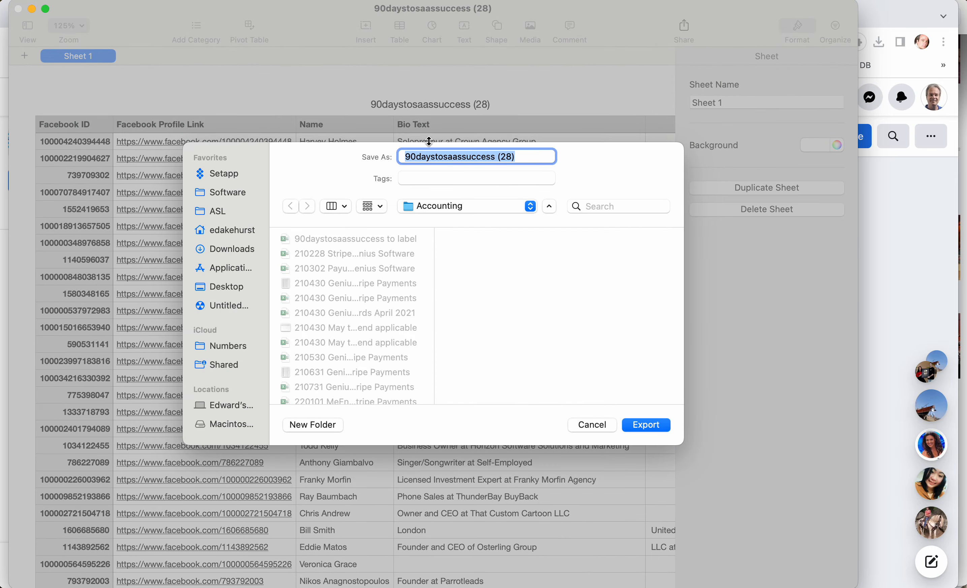
click(518, 156)
key(BackSpace)
key(BackSpace)
key(BackSpace)
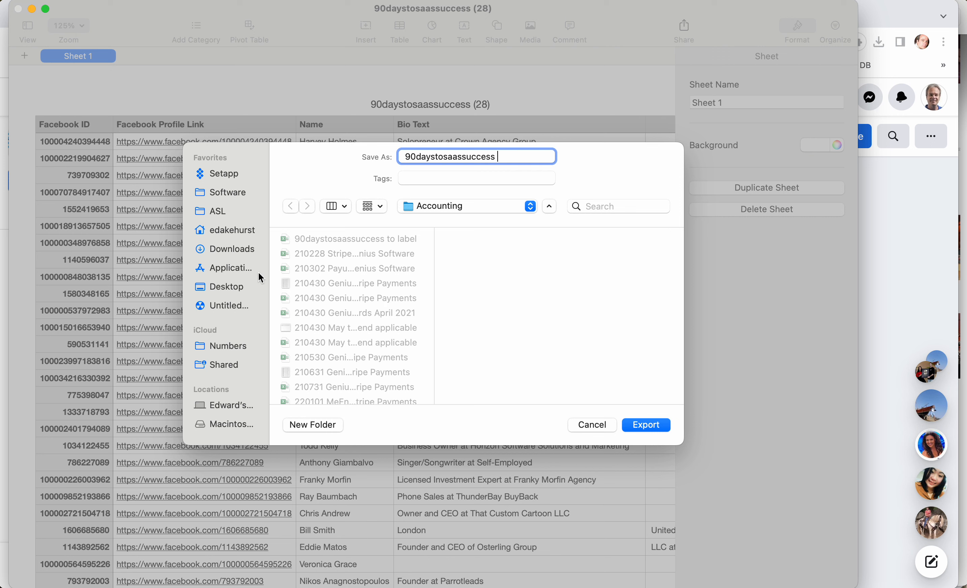
click(240, 253)
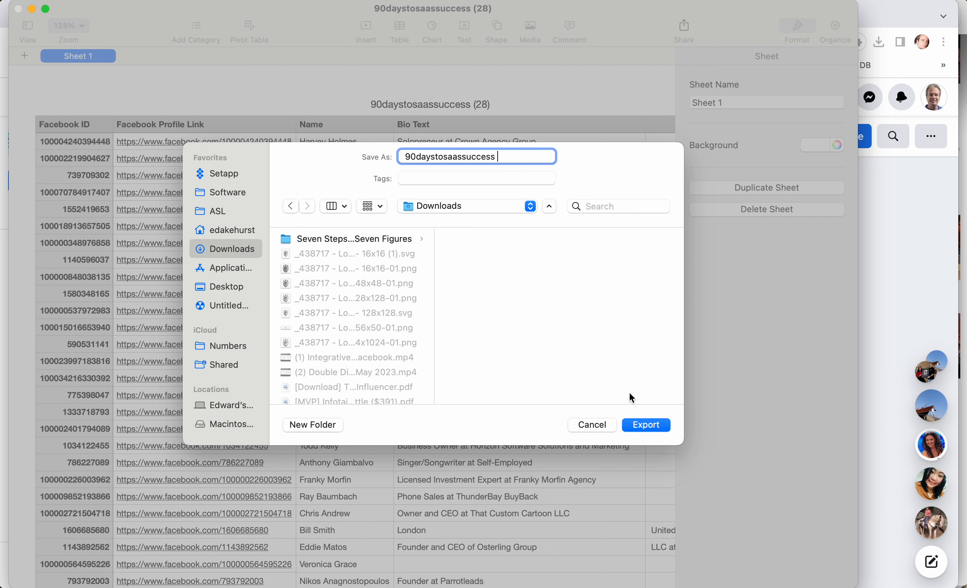
click(645, 424)
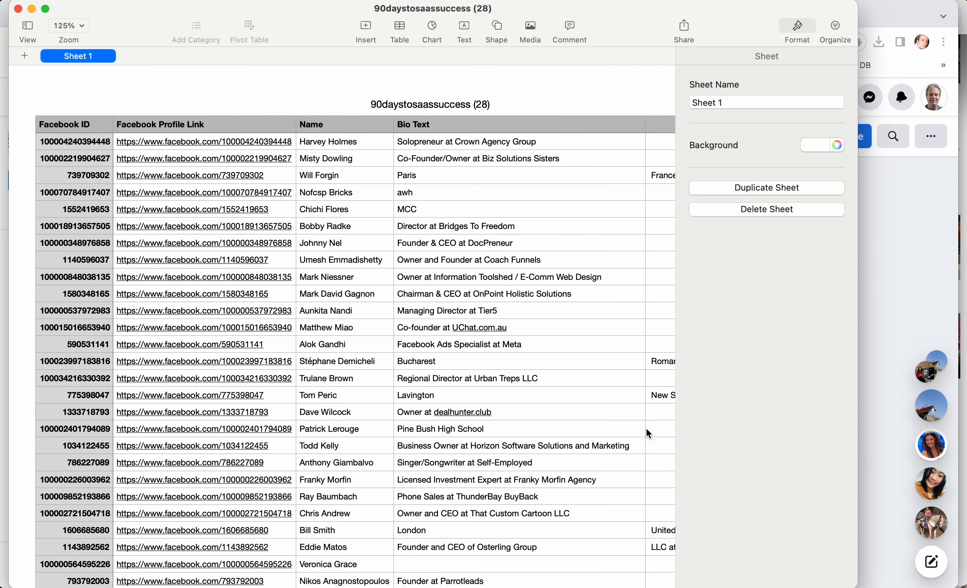
Open the exported 90daystosaassuccess workbook from the downloads in Excel and widen its window across the screen.
click(841, 571)
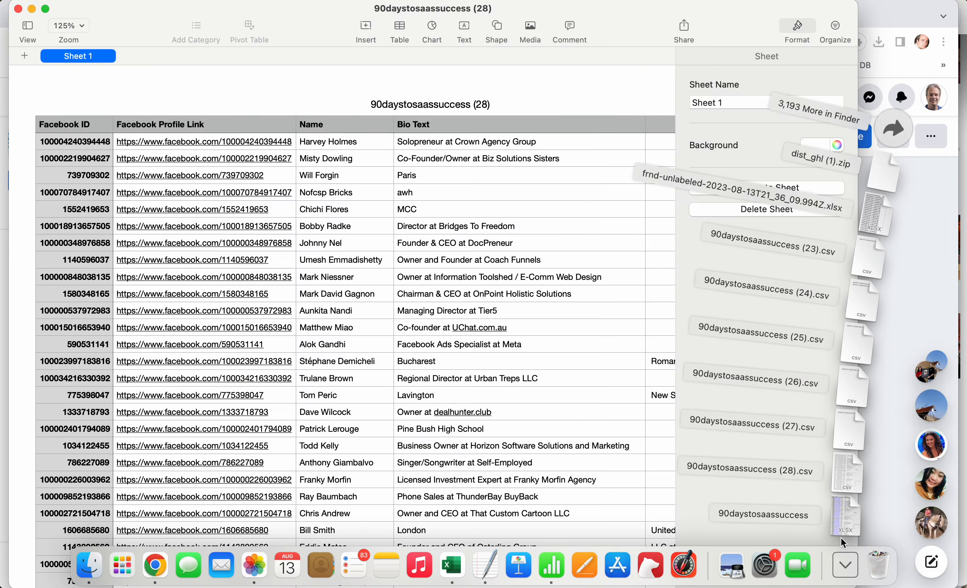
click(842, 531)
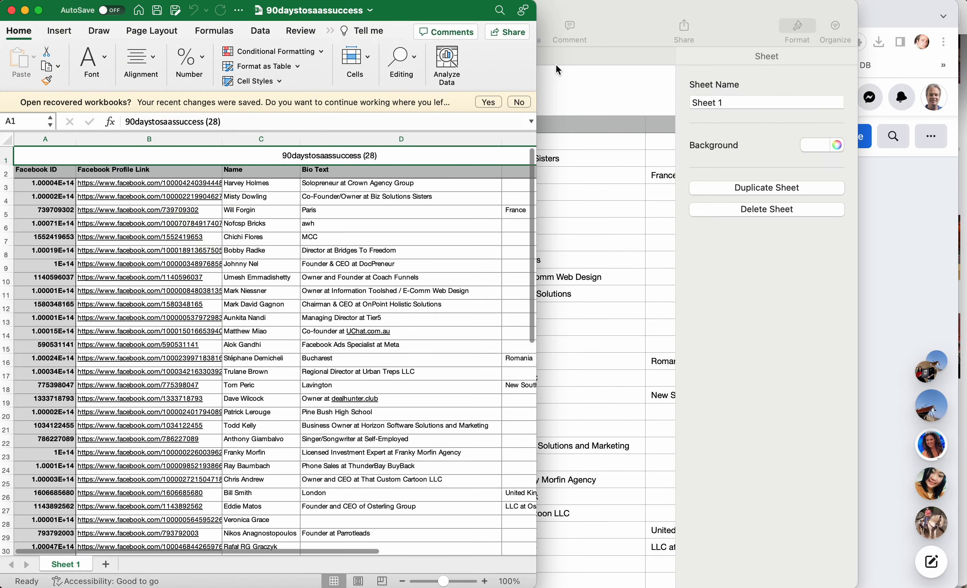
drag(536, 53, 962, 92)
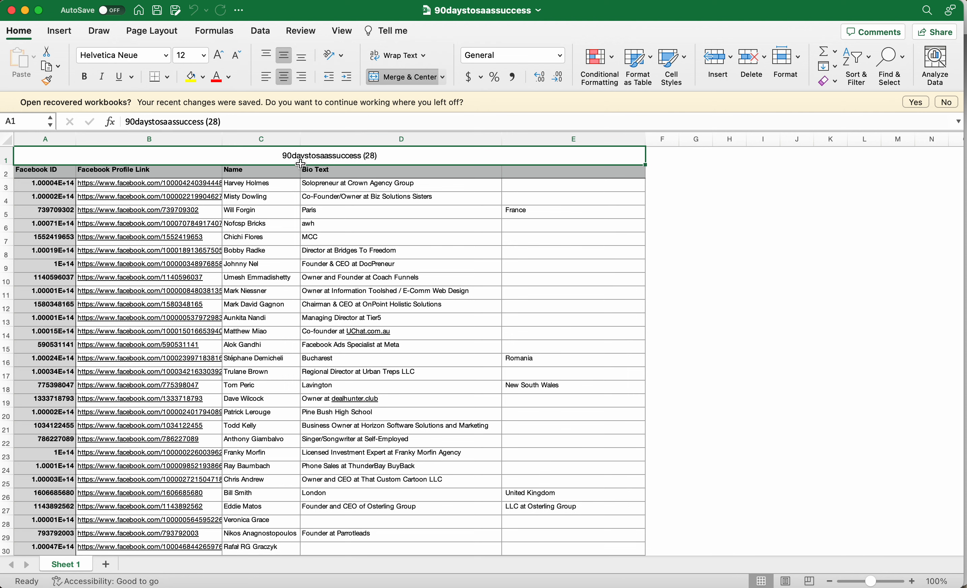
Delete the merged title row above the column headers.
click(5, 160)
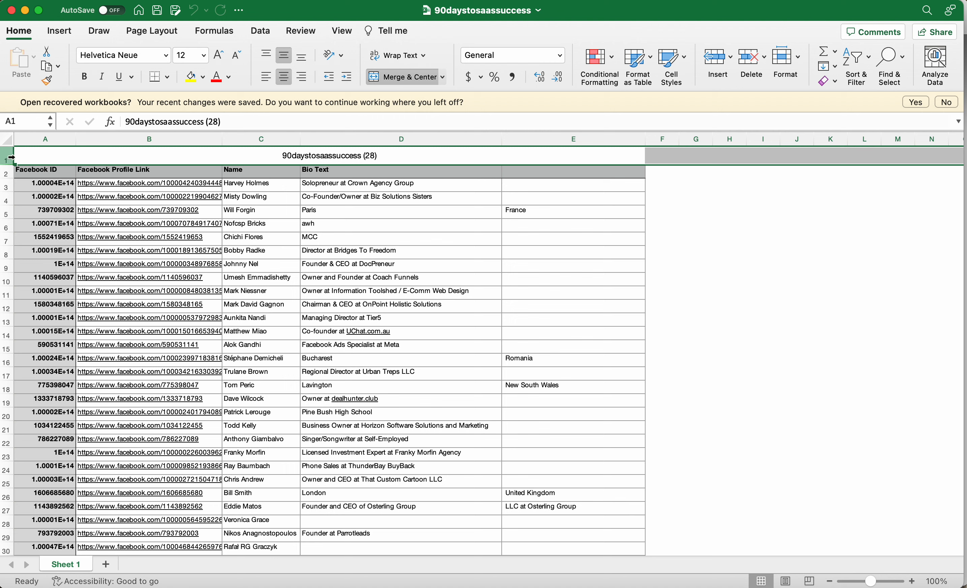
click(115, 2)
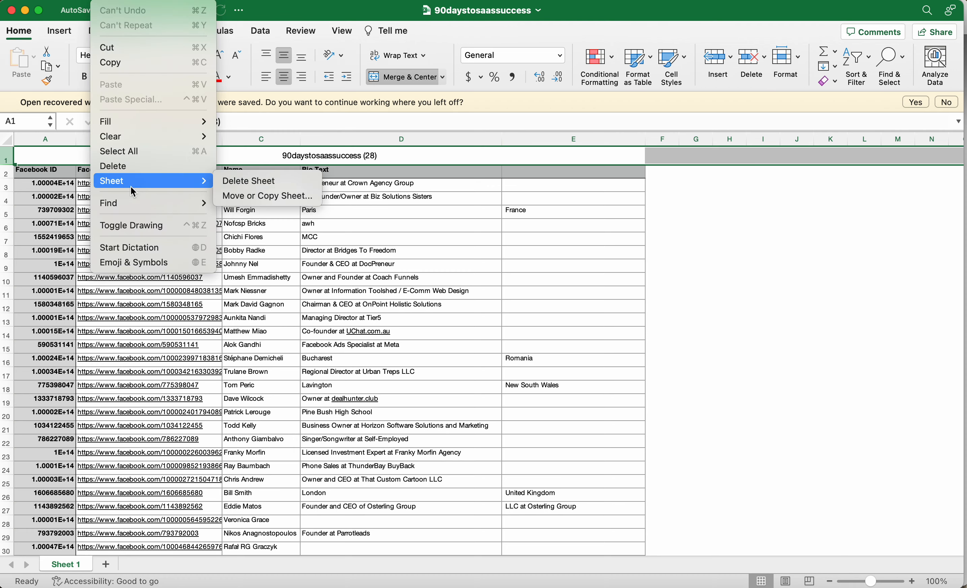
click(136, 171)
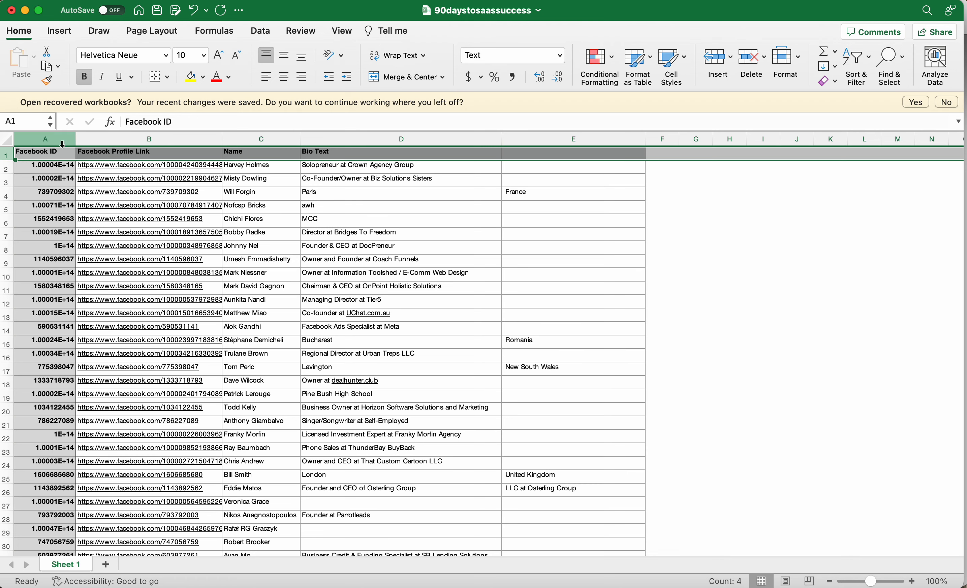
Widen the Facebook ID, Facebook Profile Link and Name columns.
drag(77, 139, 128, 138)
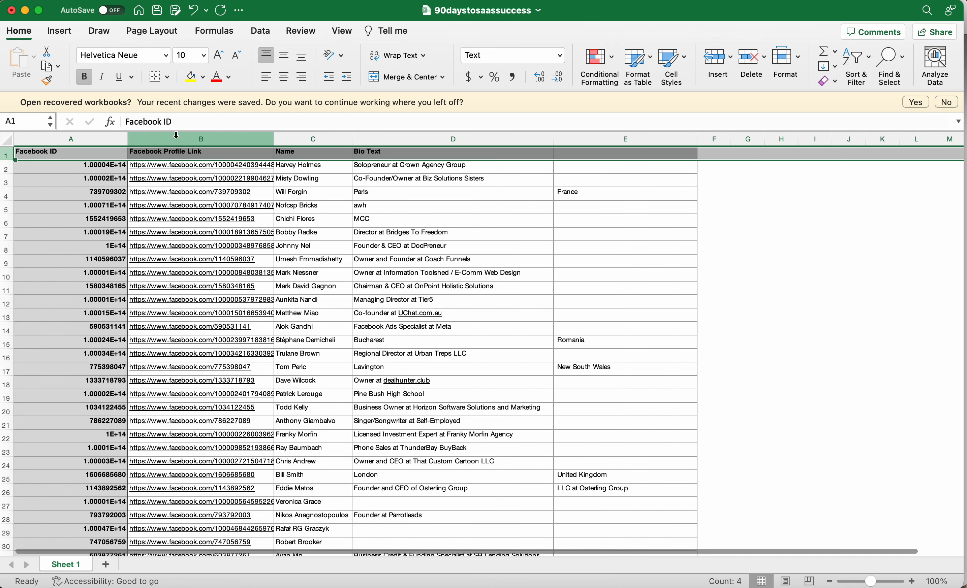
drag(271, 133, 333, 139)
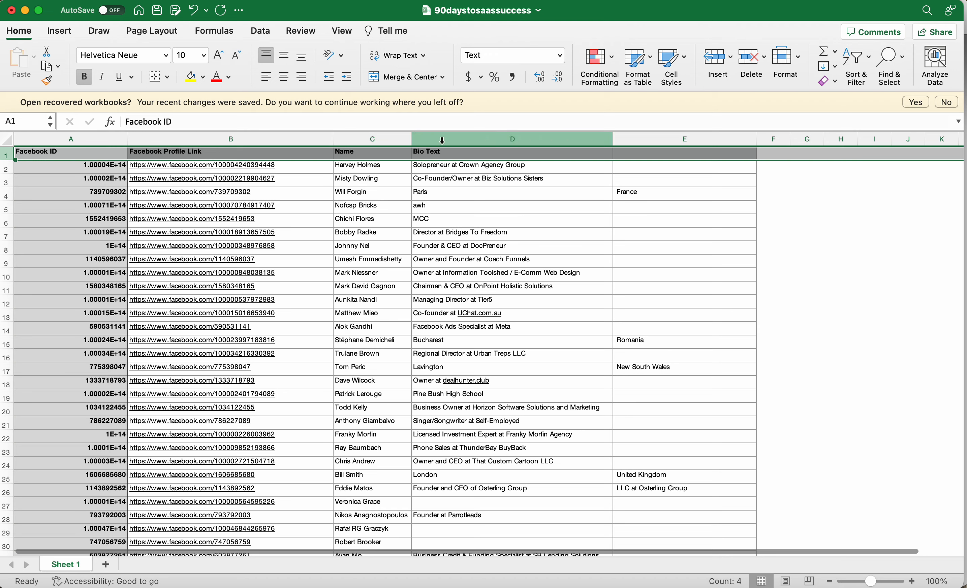
drag(409, 141, 499, 138)
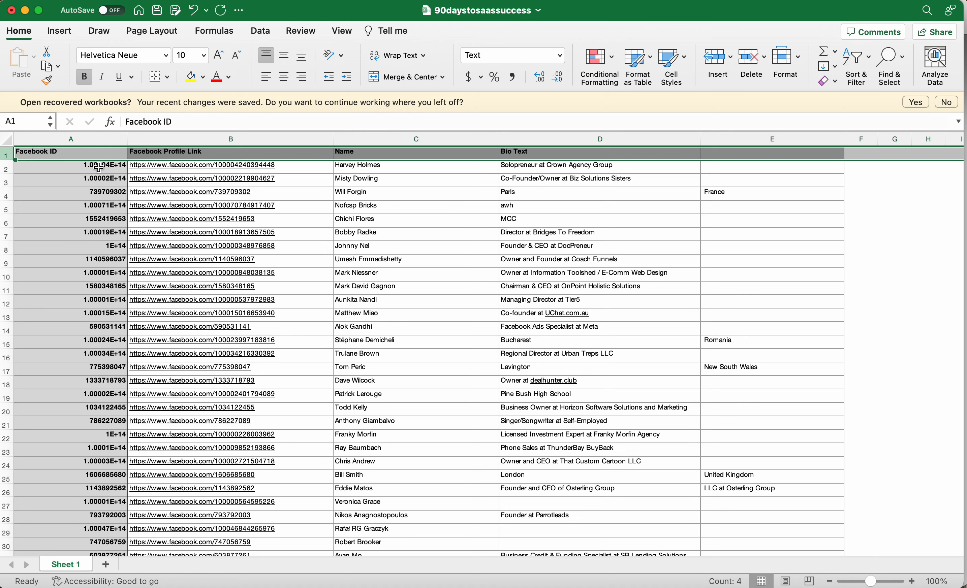
Examine the Facebook ID column and the header cells A1 through E1 to see what each column contains.
click(71, 138)
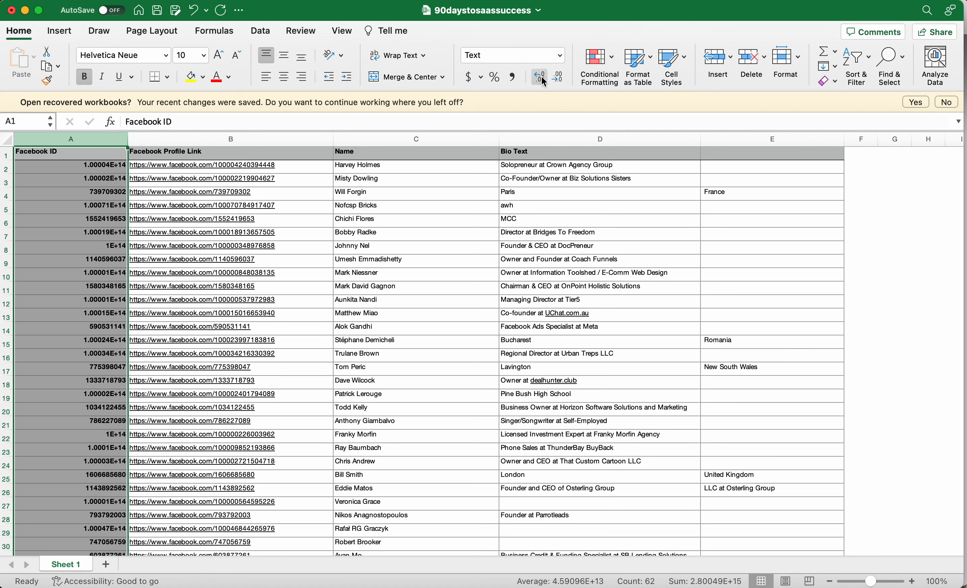
click(111, 164)
click(107, 151)
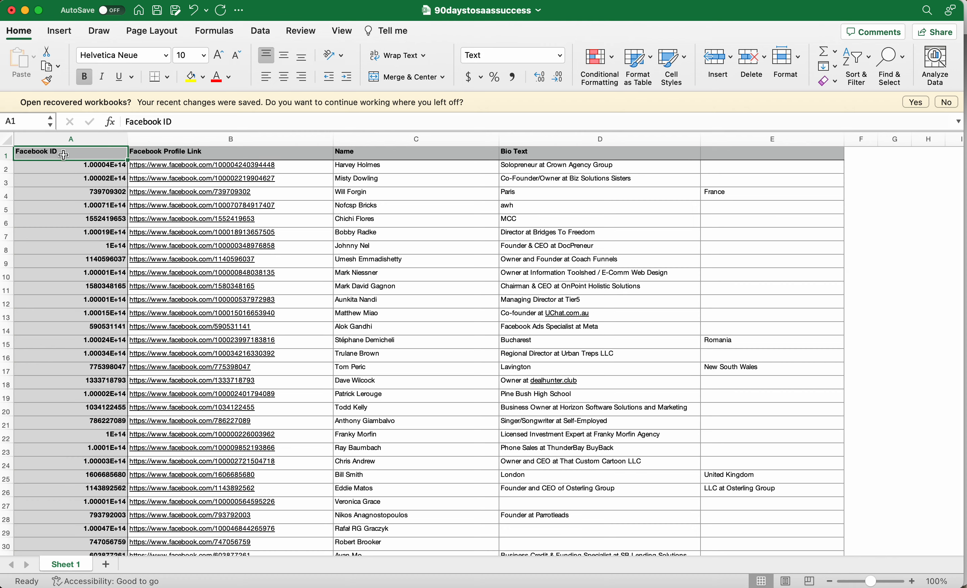
scroll(546, 166, down, 1)
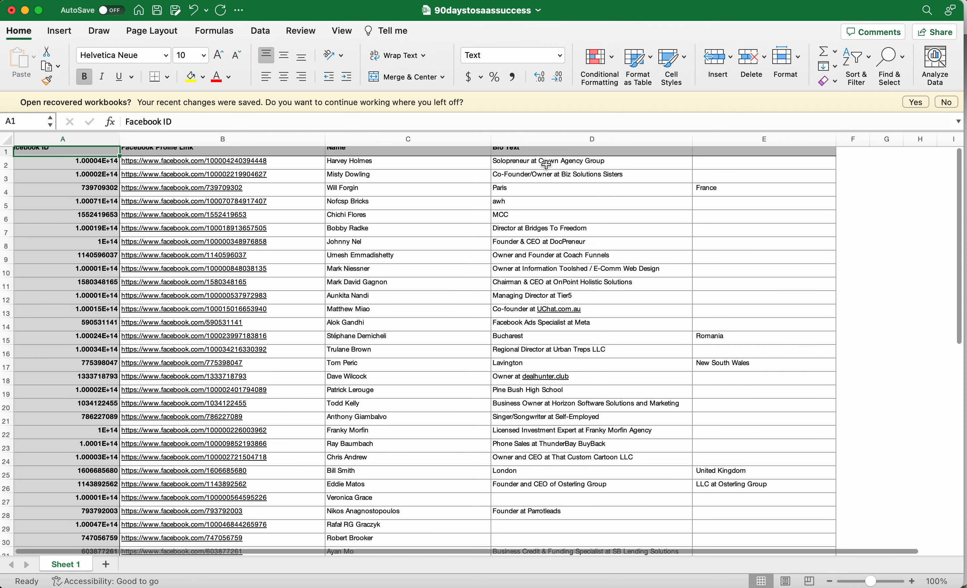
scroll(479, 242, up, 1)
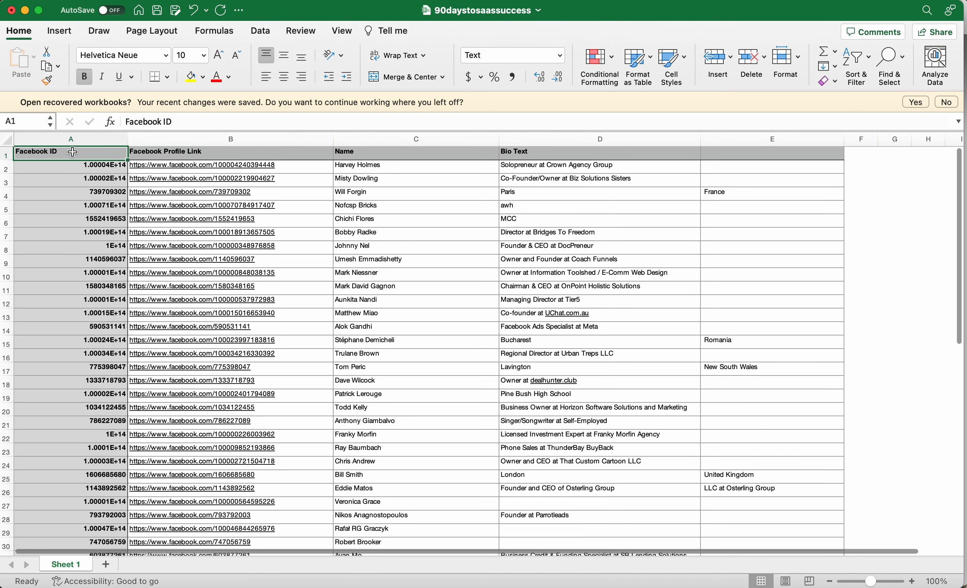
click(178, 153)
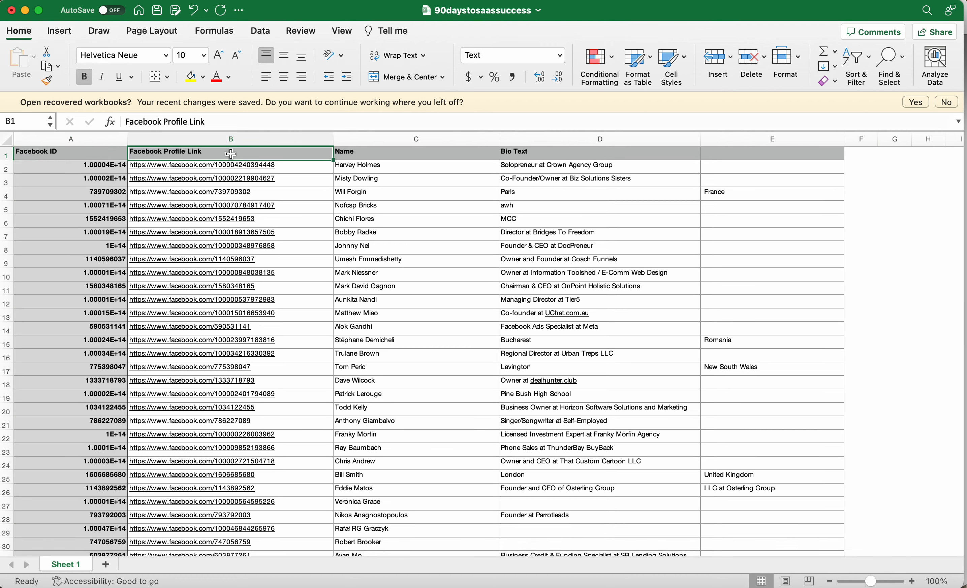
click(366, 155)
scroll(376, 157, right, 3)
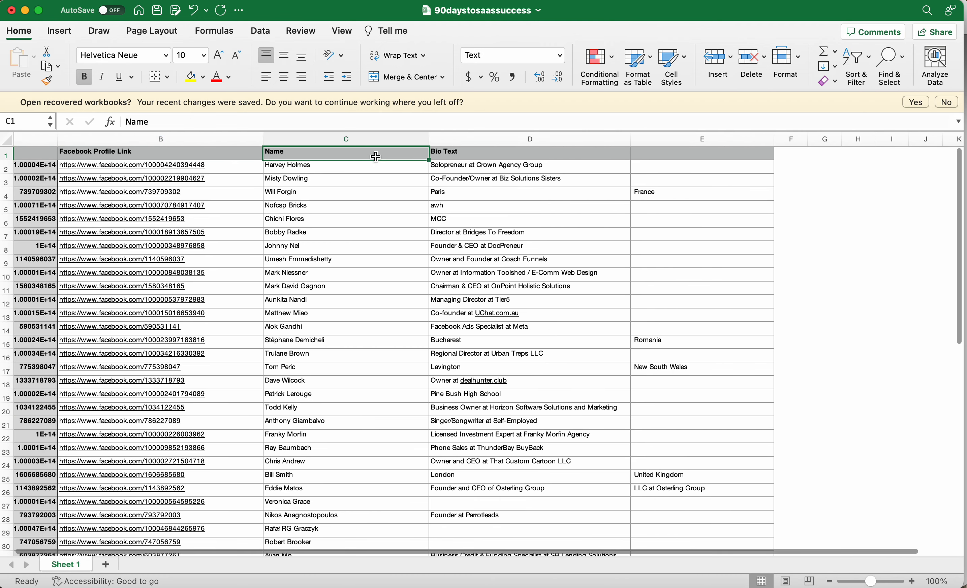
scroll(376, 156, right, 3)
click(360, 157)
click(513, 157)
click(443, 158)
click(525, 157)
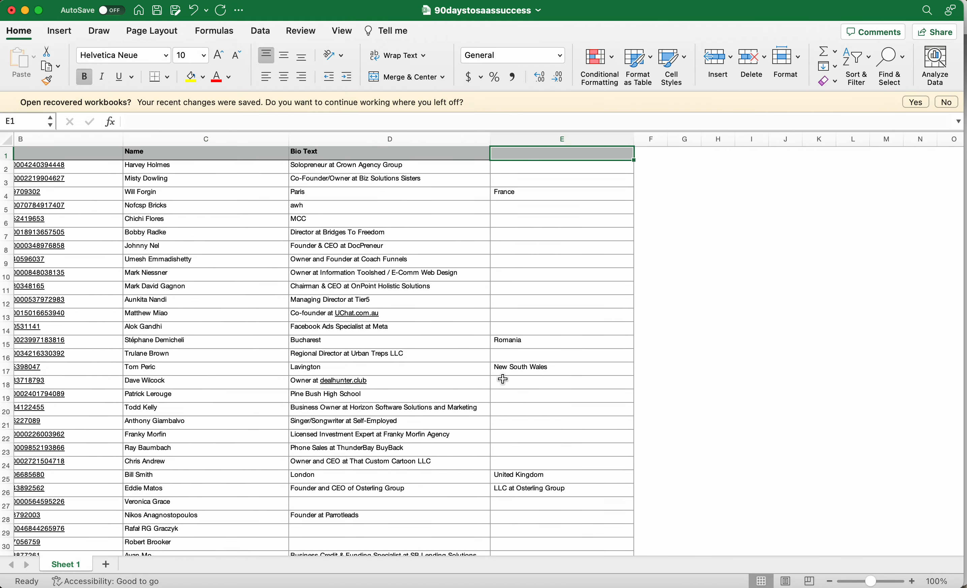
Delete the unlabelled column E and the Bio Text column from the sheet.
click(551, 145)
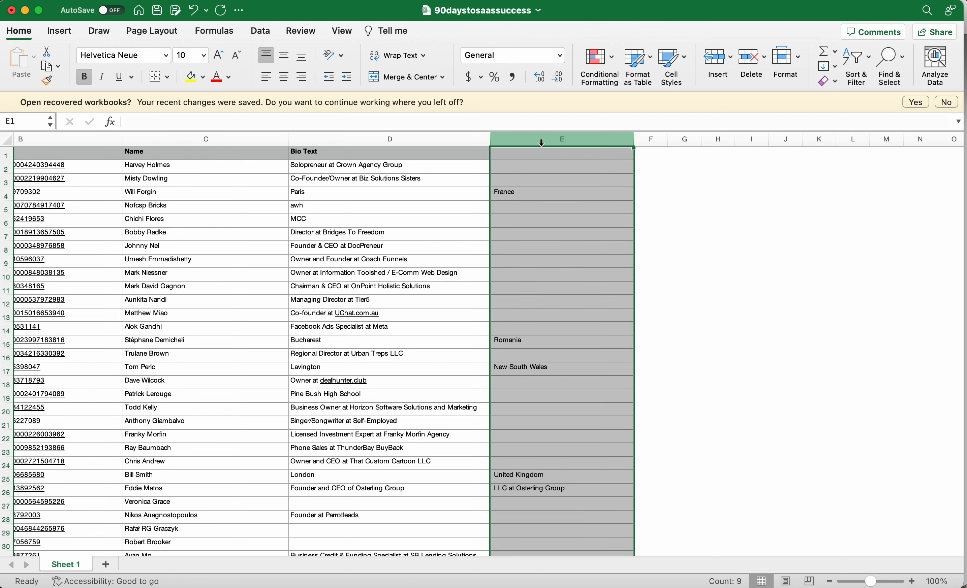
click(91, 2)
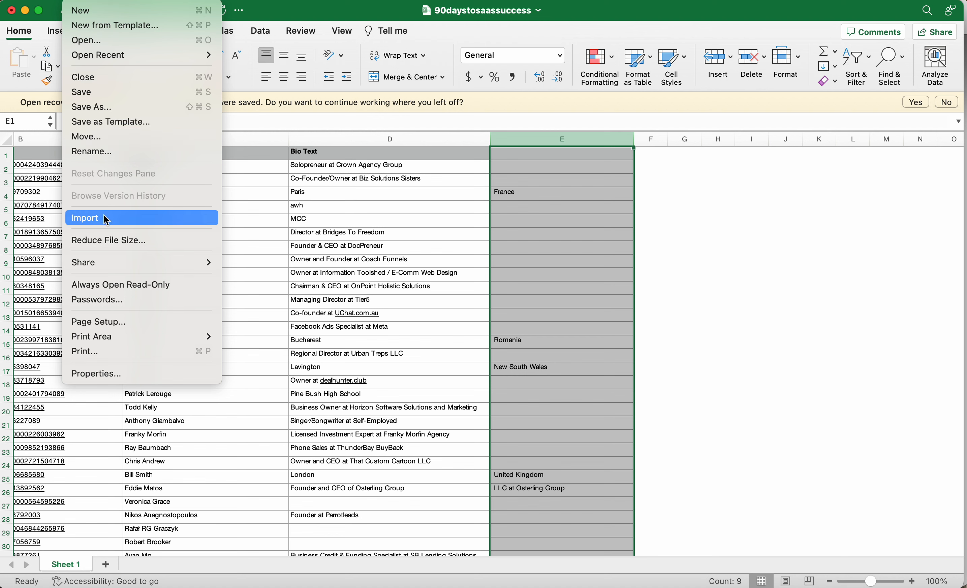
mouse_move(107, 4)
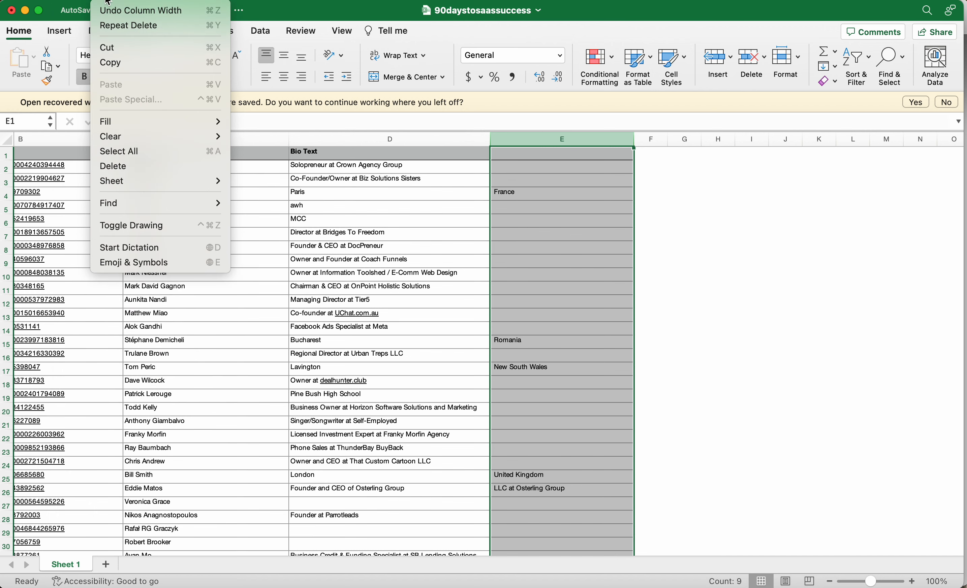
mouse_move(118, 181)
click(125, 168)
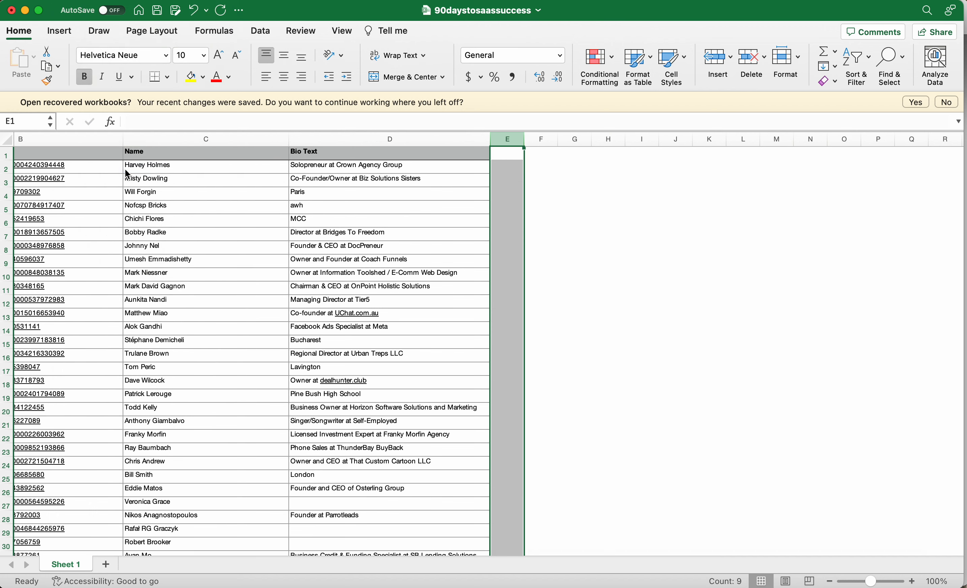
click(391, 138)
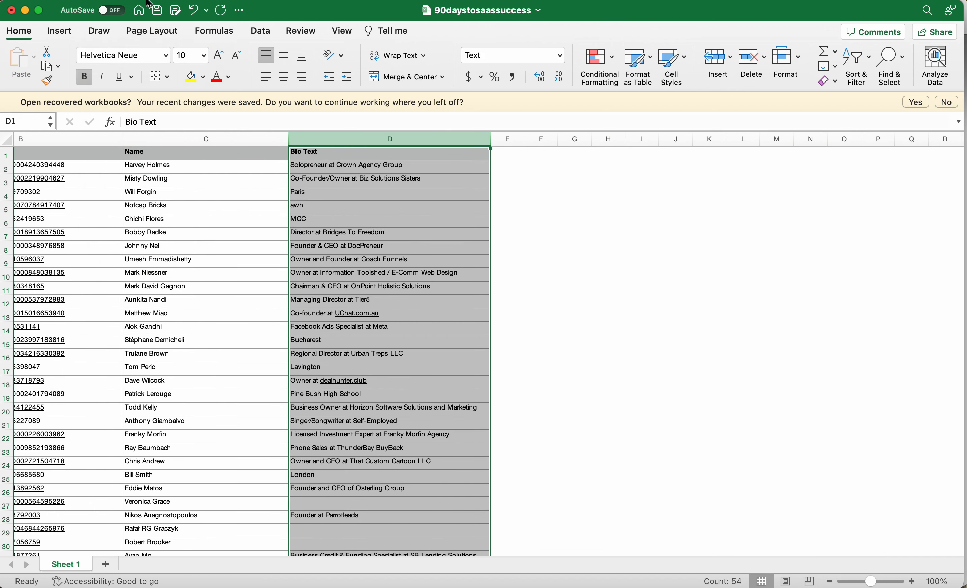
click(118, 1)
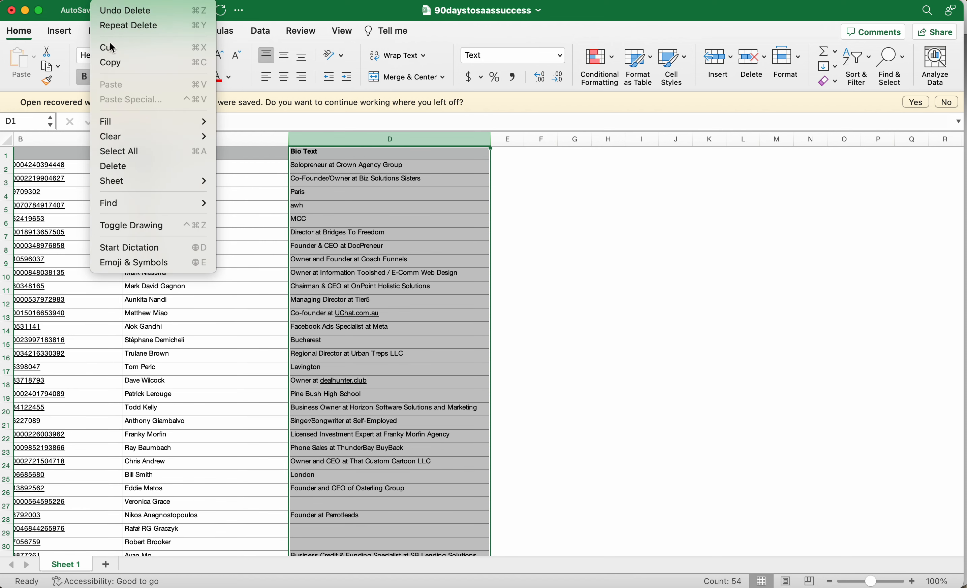
click(120, 167)
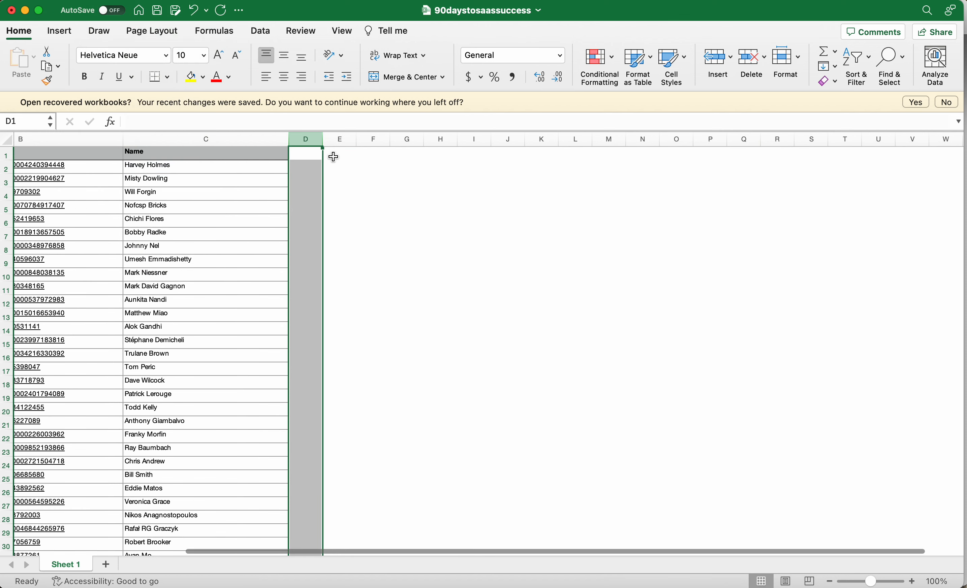
Widen the empty column D and enter the header Email in D1.
drag(324, 144, 395, 143)
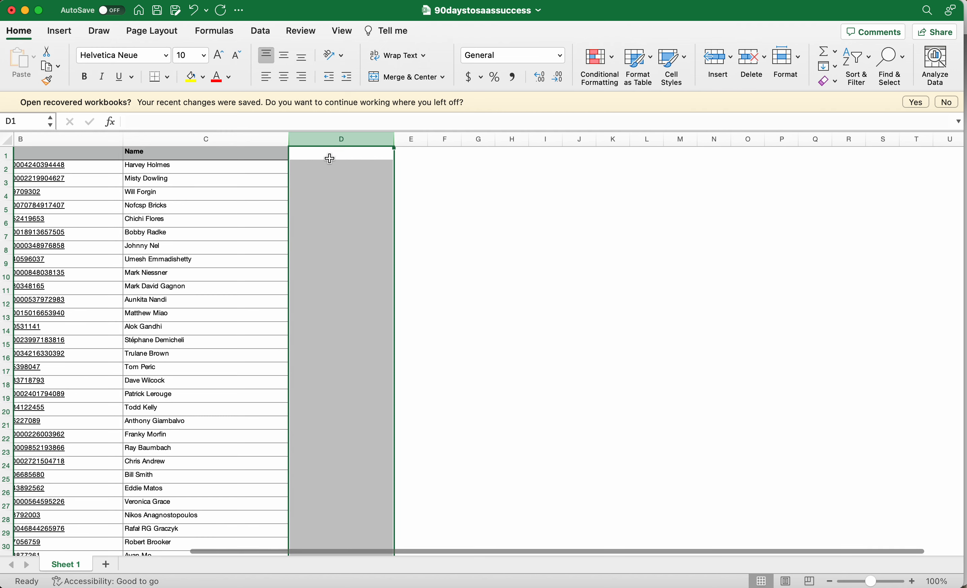
click(328, 154)
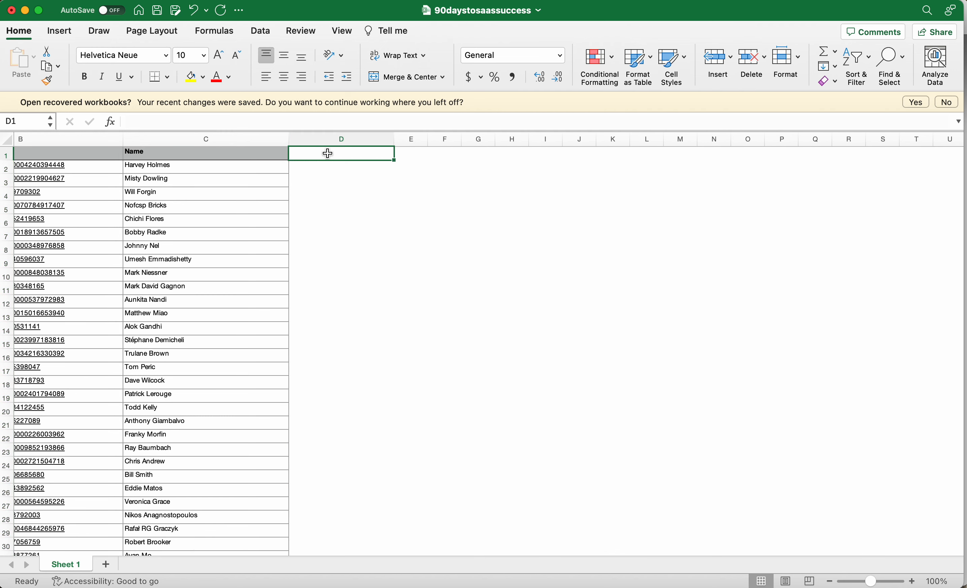
text(Email)
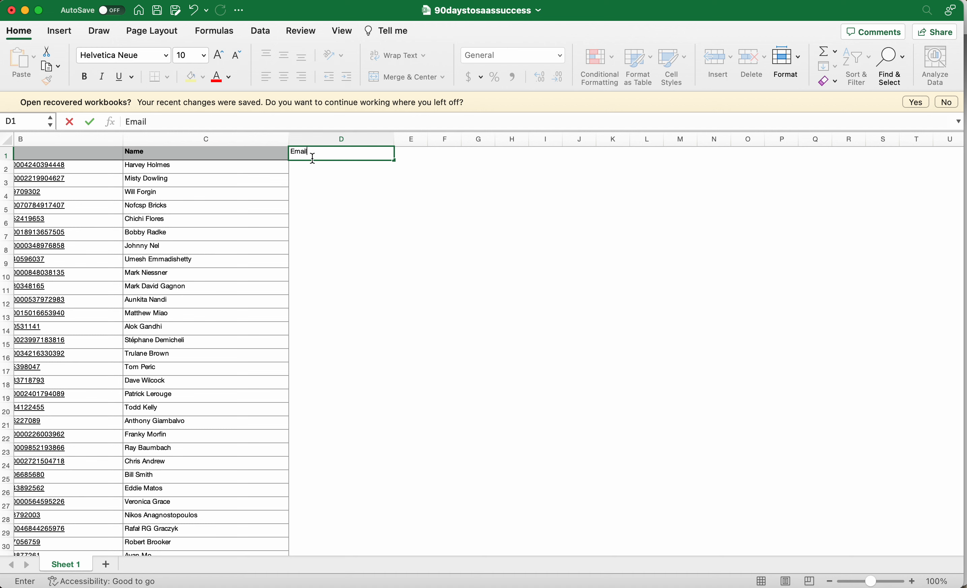
key(Return)
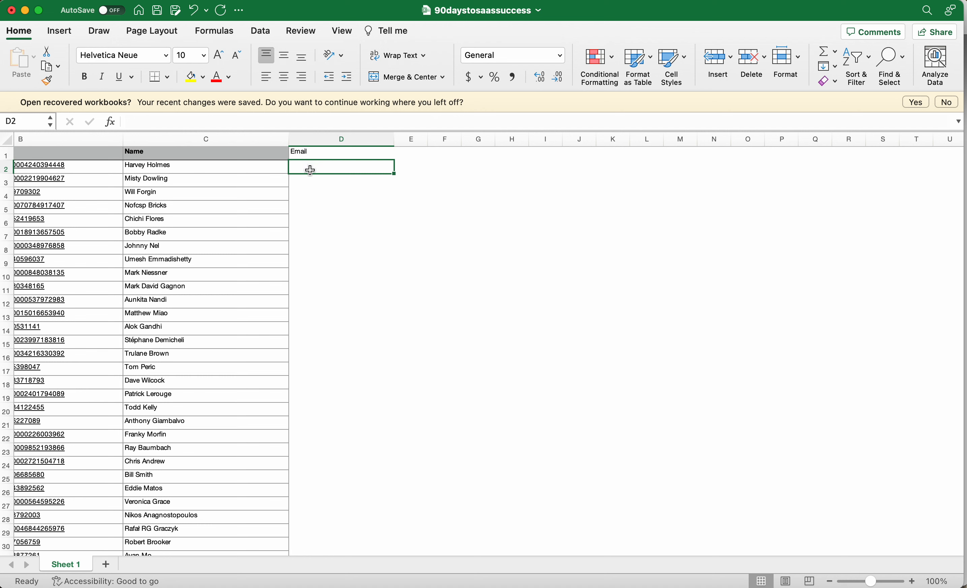
Enter N/A in D2 and copy it down the Email column to the last member row, 62.
text(N)
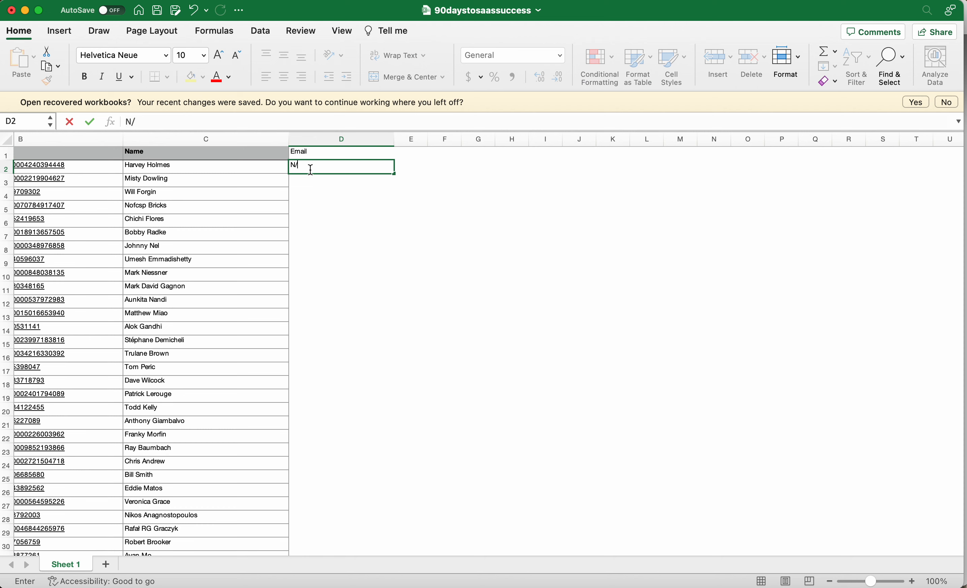
text(/A)
key(Return)
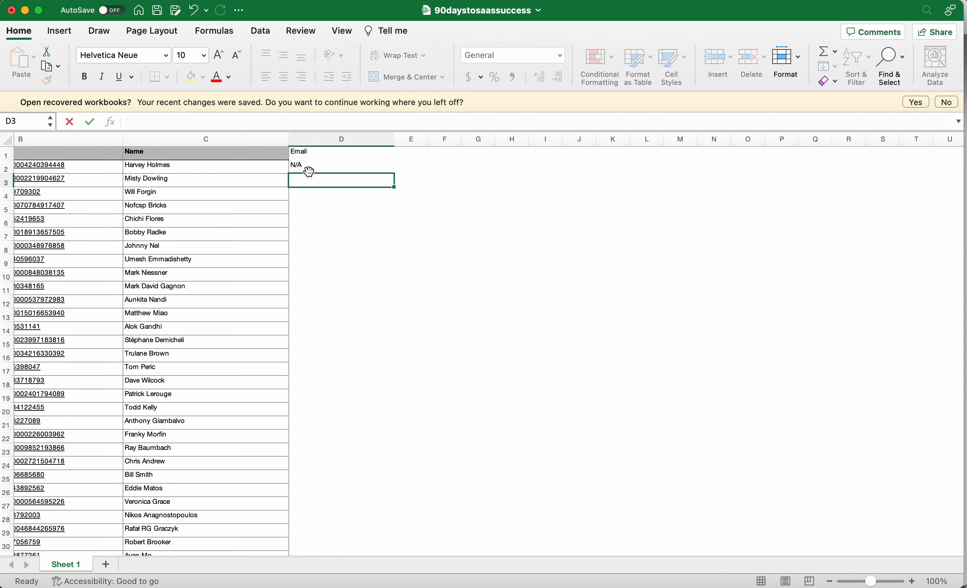
click(309, 170)
key(super+c)
click(313, 183)
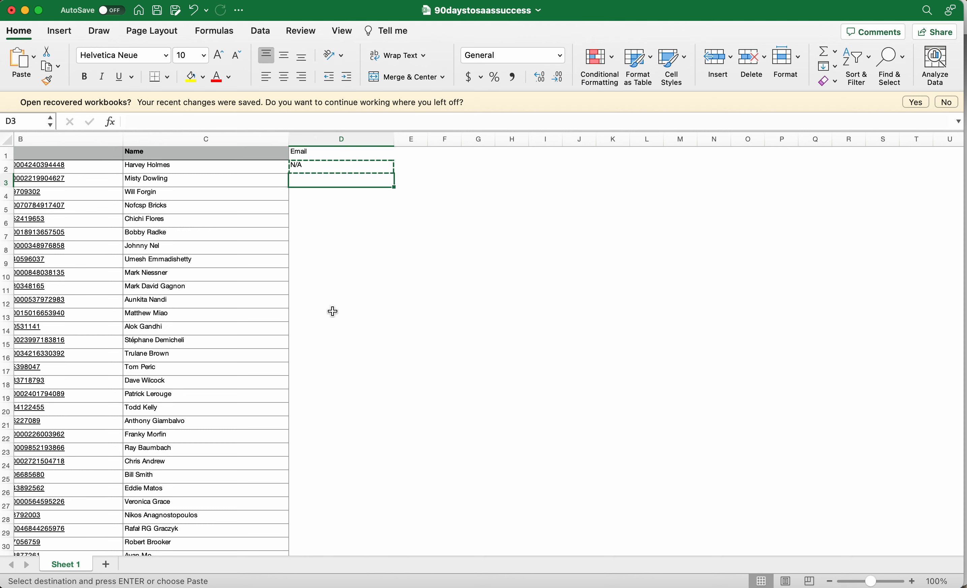
scroll(335, 309, down, 15)
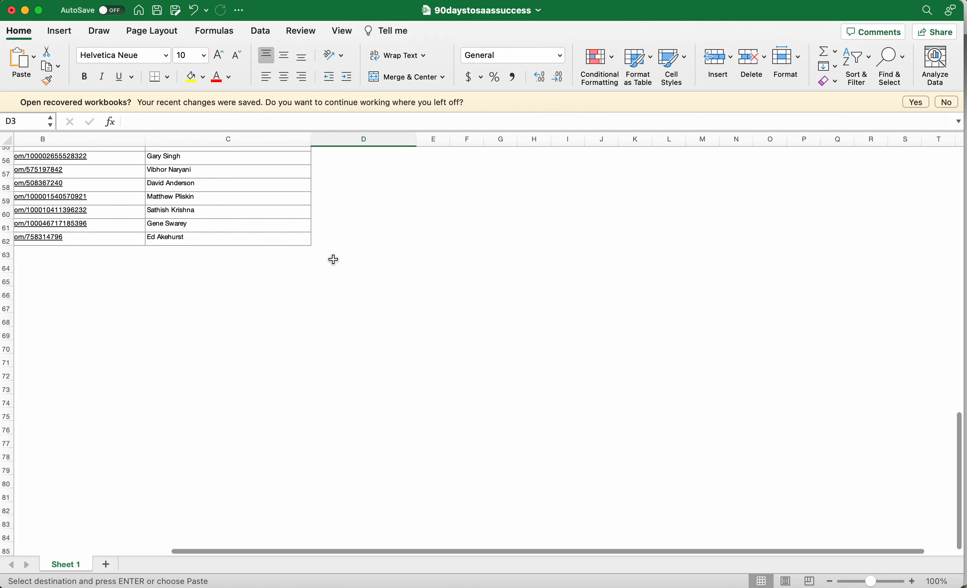
shift+click(335, 243)
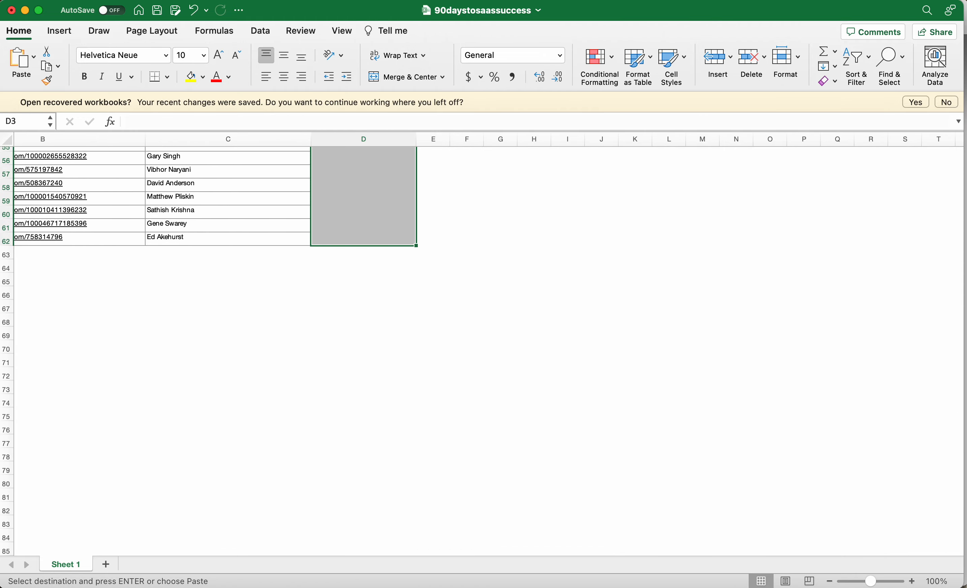
key(super+v)
Check the filled Email column against the end of the member list at row 62 and back up to the header.
scroll(337, 254, down, 5)
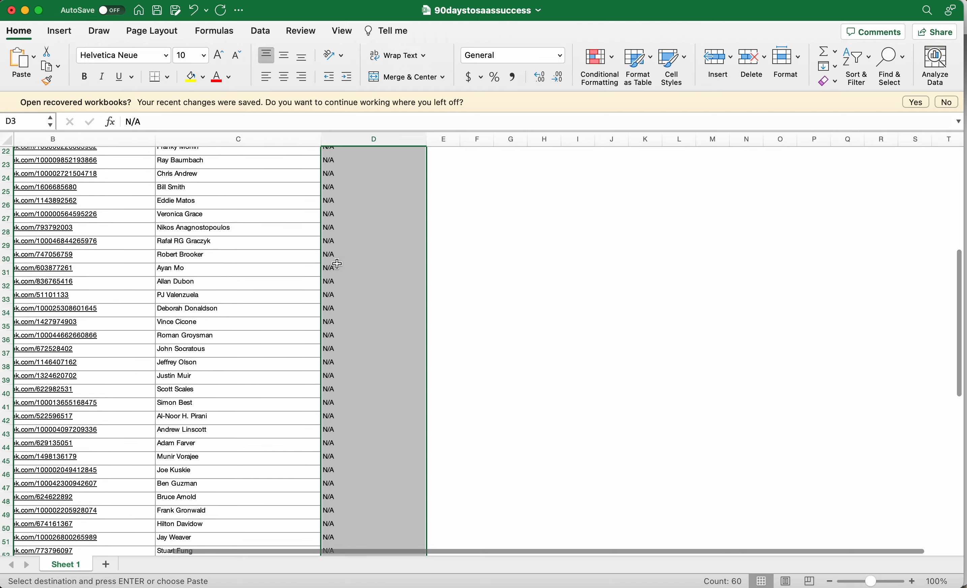
scroll(337, 263, down, 10)
click(343, 233)
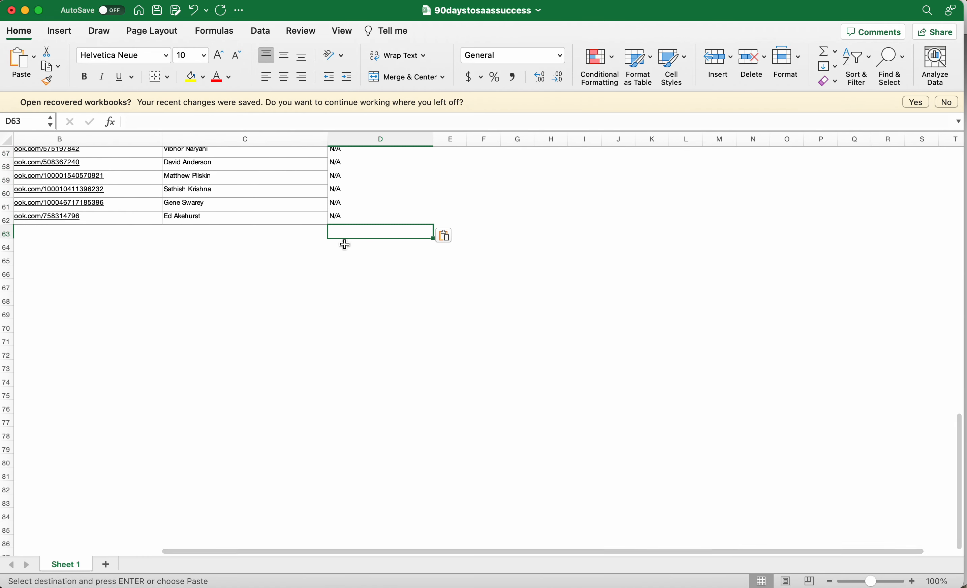
click(95, 232)
click(285, 233)
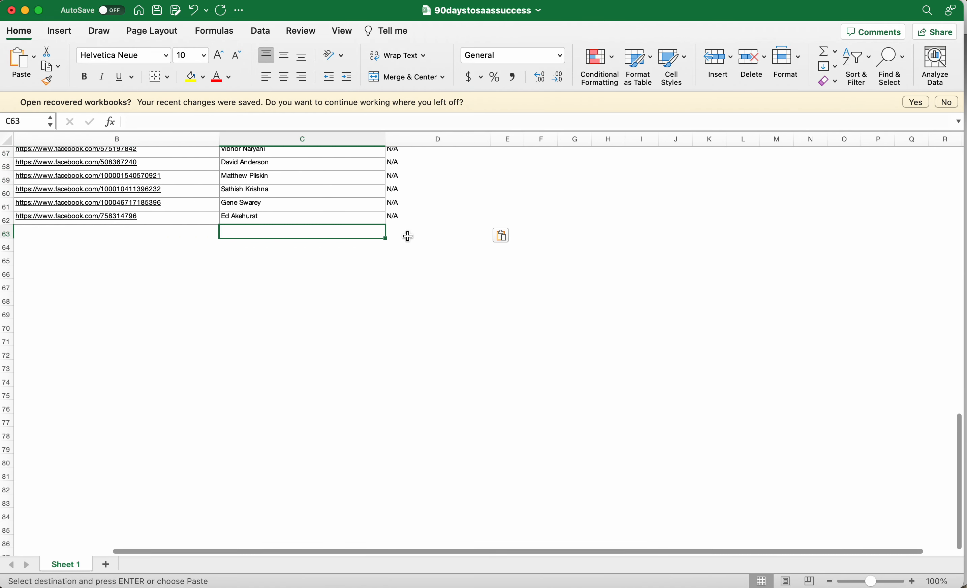
click(394, 234)
scroll(412, 252, up, 15)
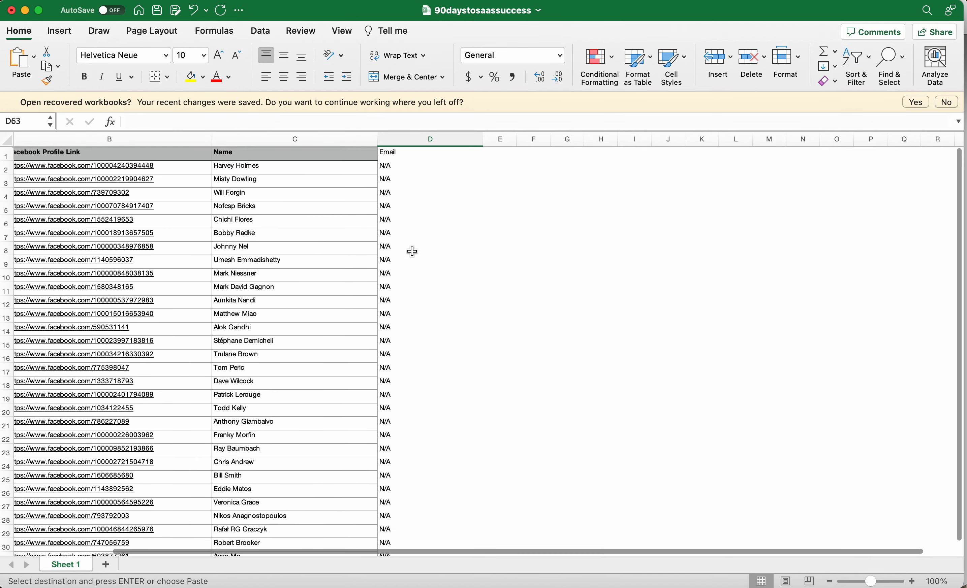
Narrow the Email column and centre its header horizontally and vertically.
drag(484, 141, 422, 139)
click(401, 152)
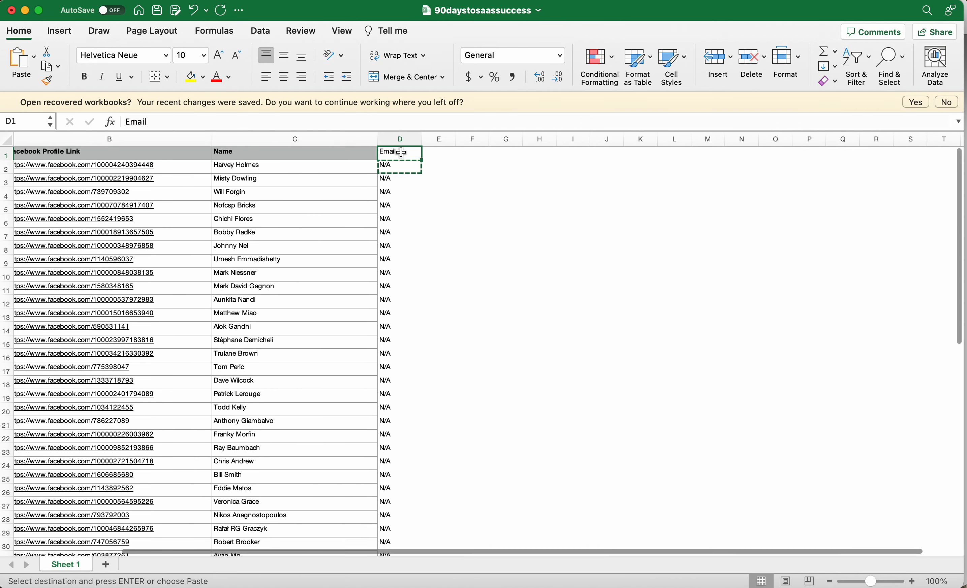
click(284, 76)
click(284, 55)
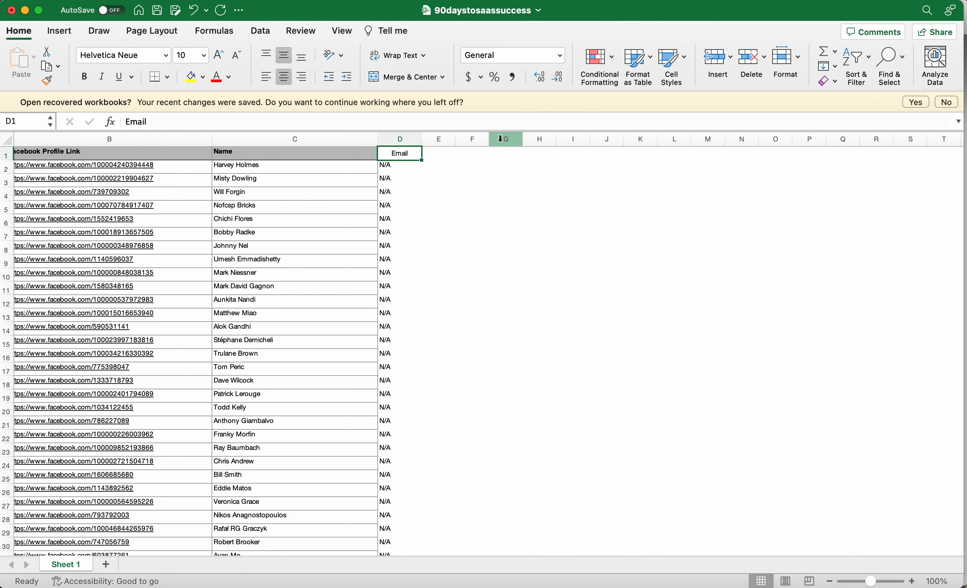
Widen columns E and F and enter the headers Label Name in E1 and Tags in F1.
click(438, 139)
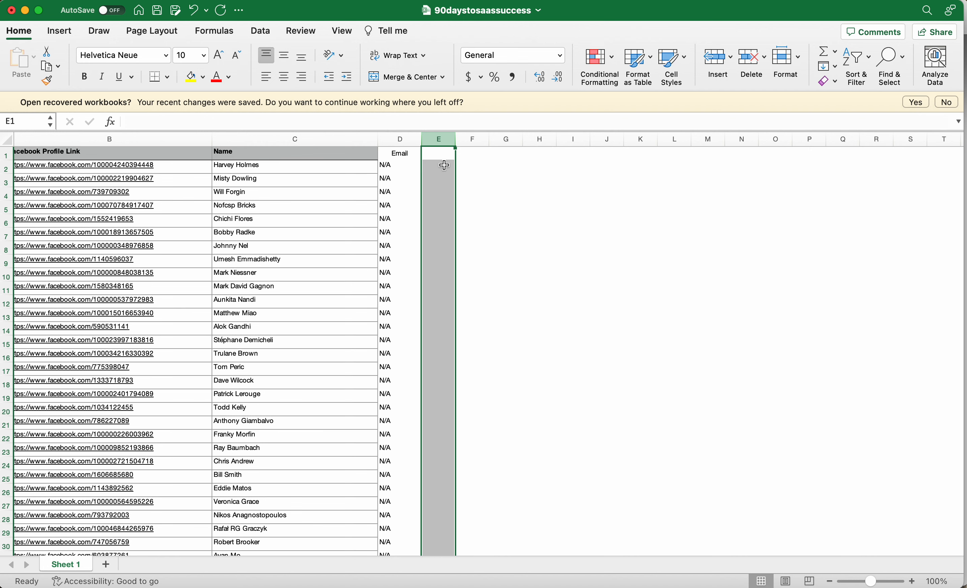
drag(457, 139, 625, 137)
click(492, 153)
text(Label Name)
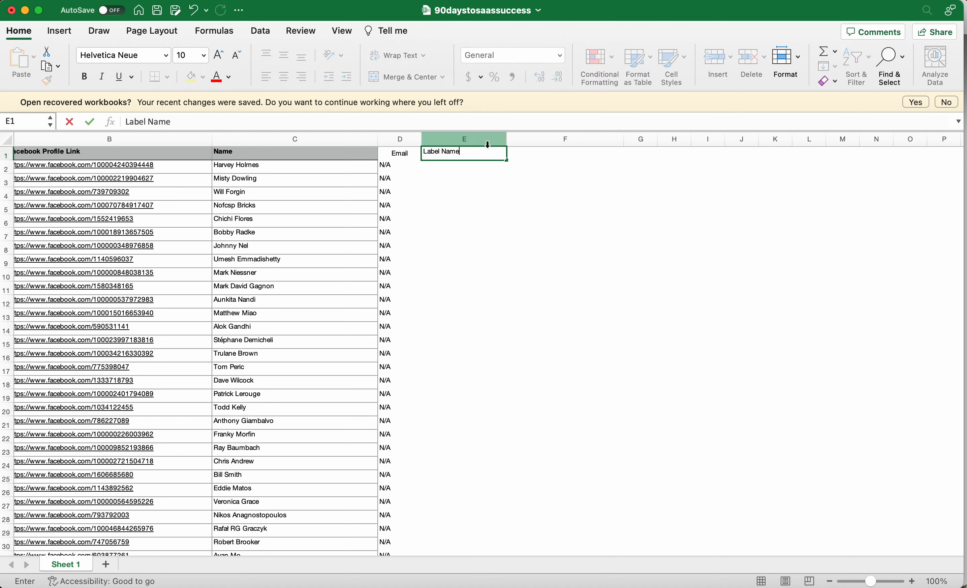
click(544, 140)
click(535, 158)
text(Tags)
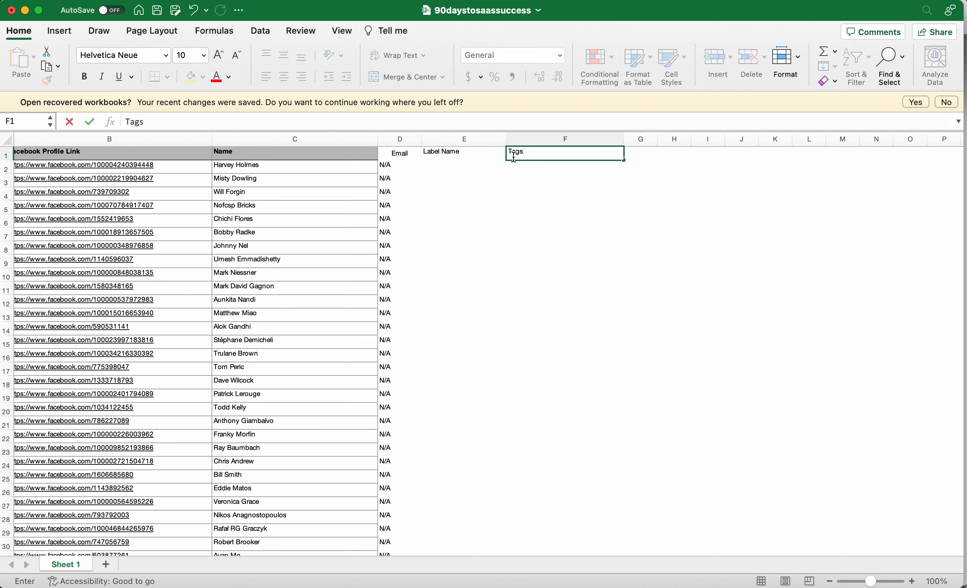
Centre the Label Name and Tags headers horizontally and vertically.
click(444, 154)
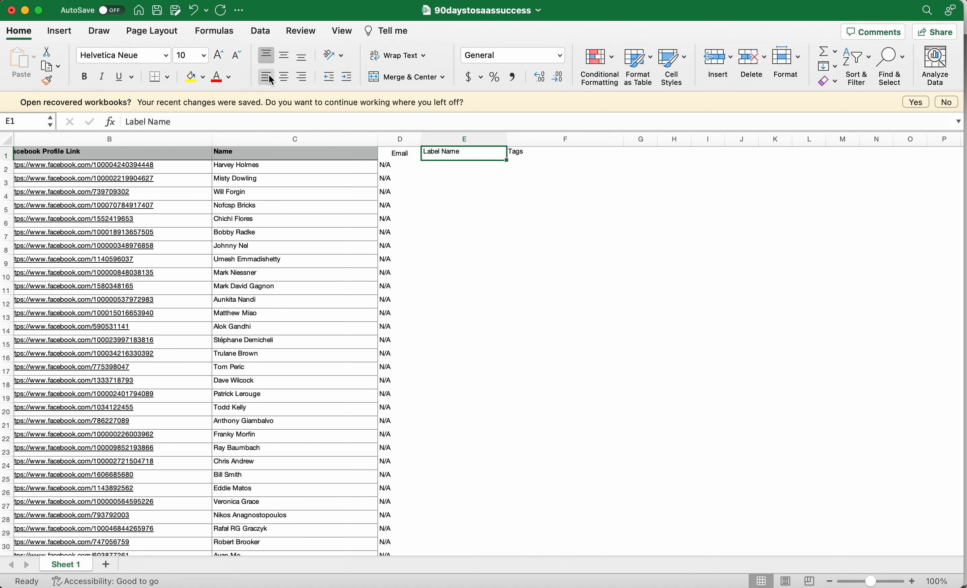
click(284, 77)
click(525, 155)
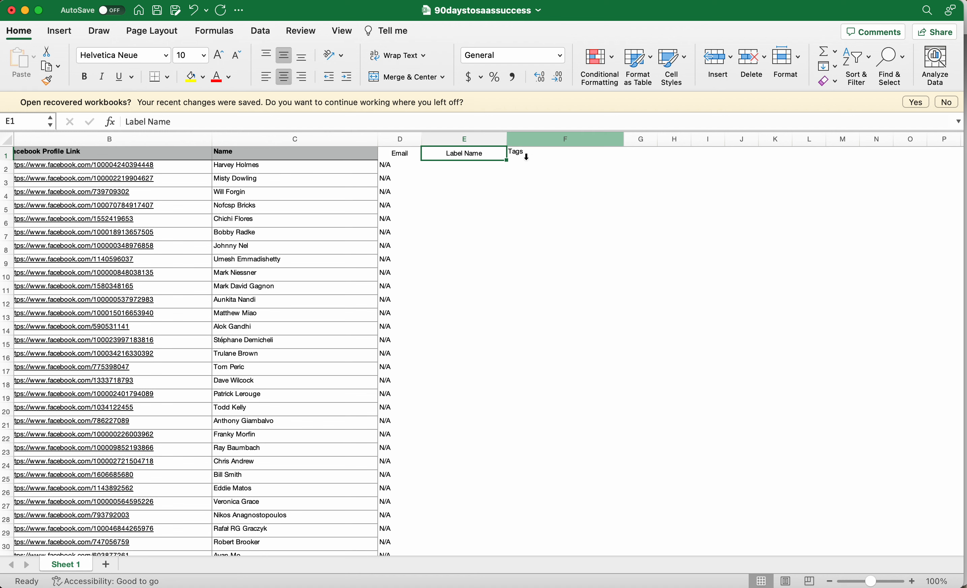
click(285, 59)
click(280, 79)
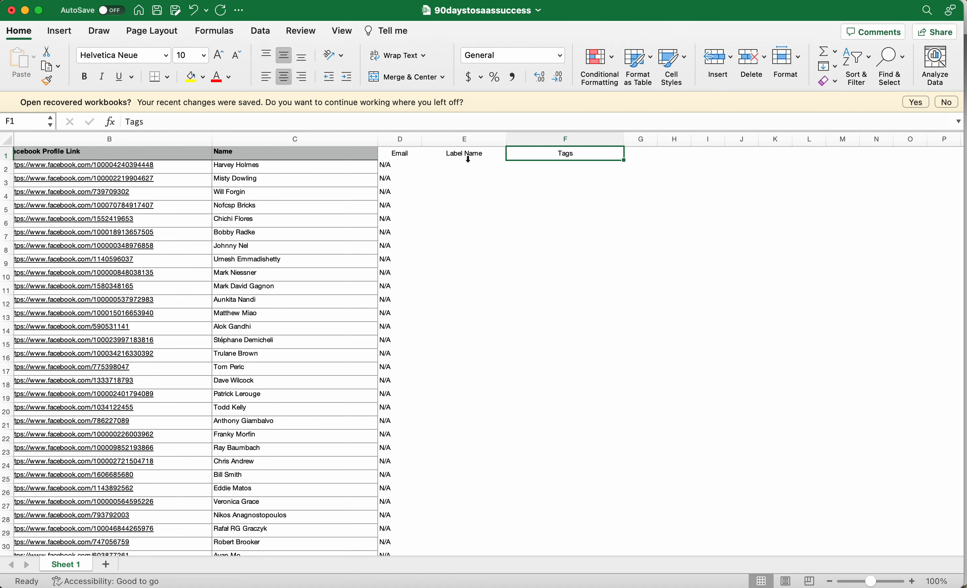
Enter Label 1 in E2 as the first member's label name.
click(483, 157)
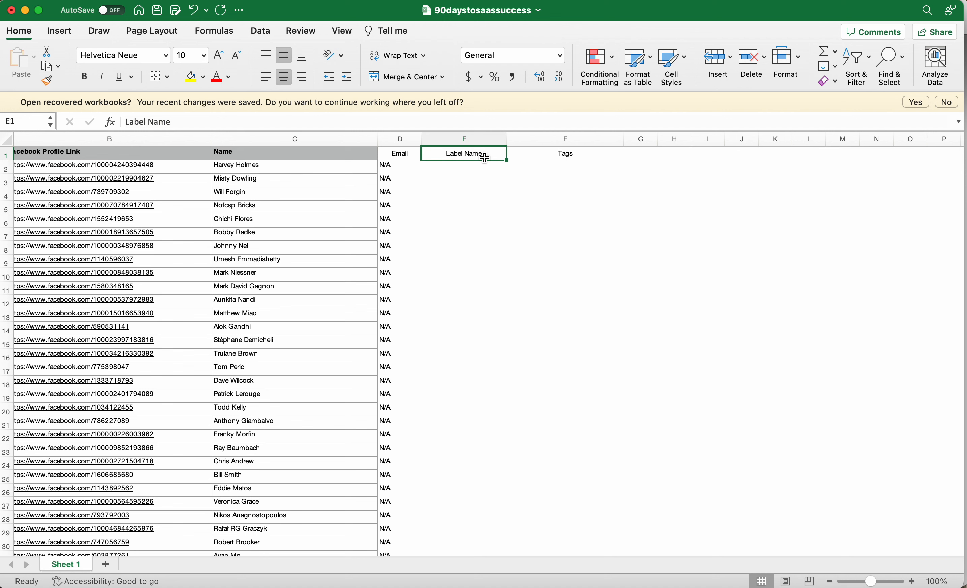
click(482, 173)
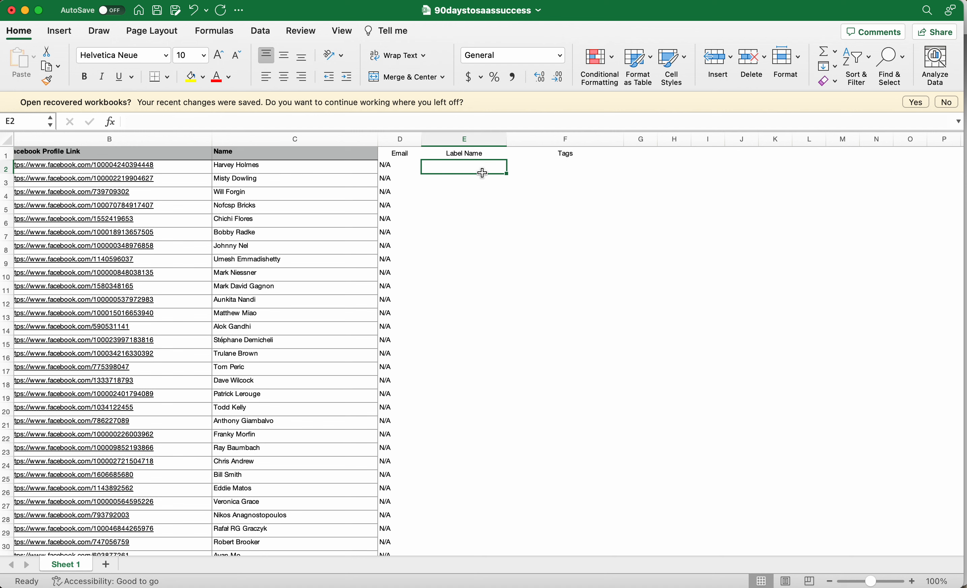
text(Label 1)
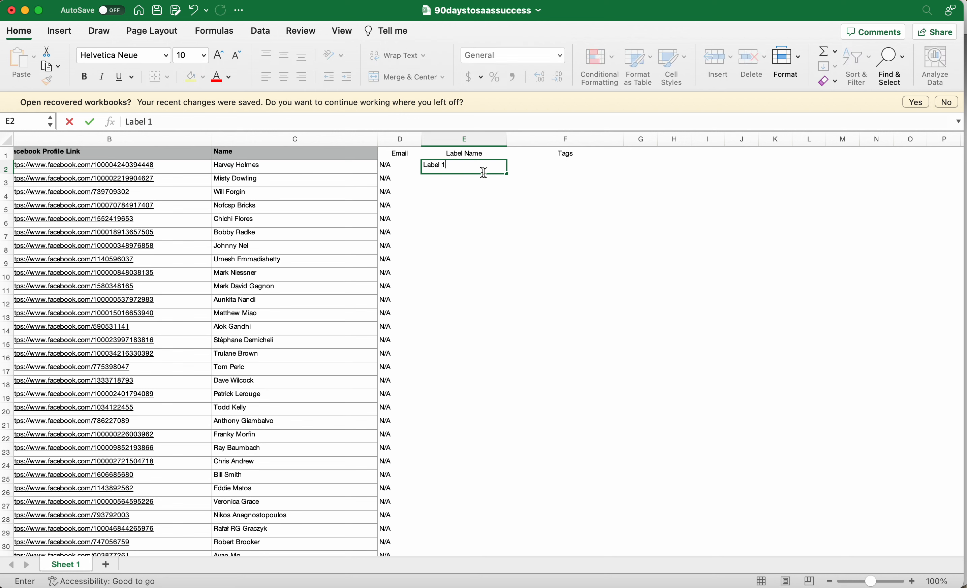
click(464, 202)
Copy Label 1 from E2 down the Label Name column to the last member row, 62.
click(462, 167)
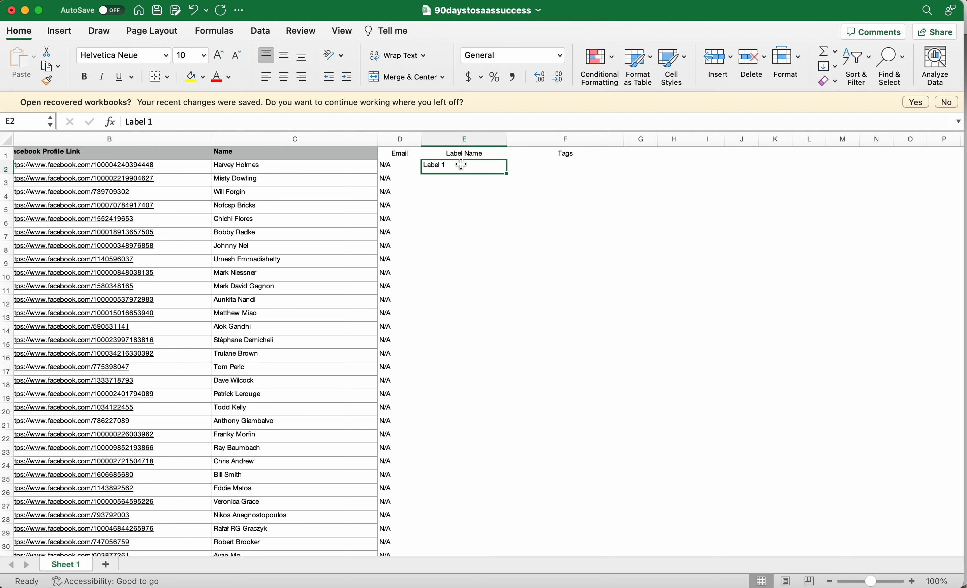
key(super+c)
click(457, 181)
scroll(467, 281, down, 15)
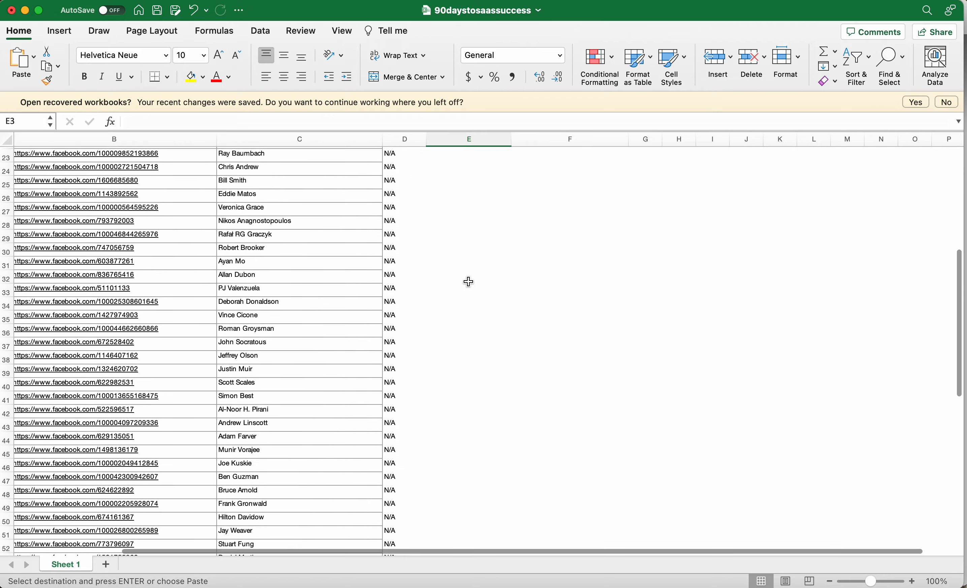
scroll(469, 277, down, 2)
shift+click(467, 257)
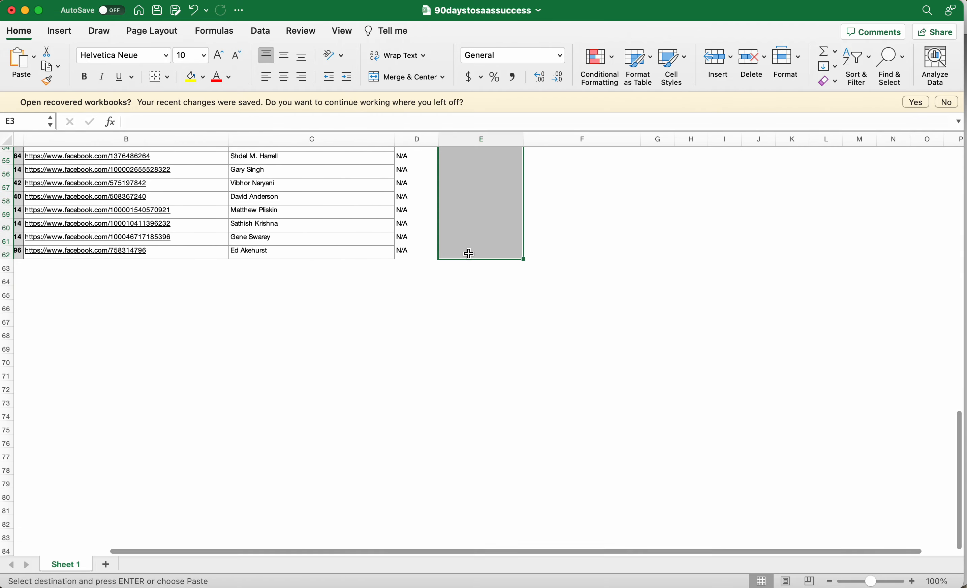
key(super+v)
scroll(471, 258, down, 10)
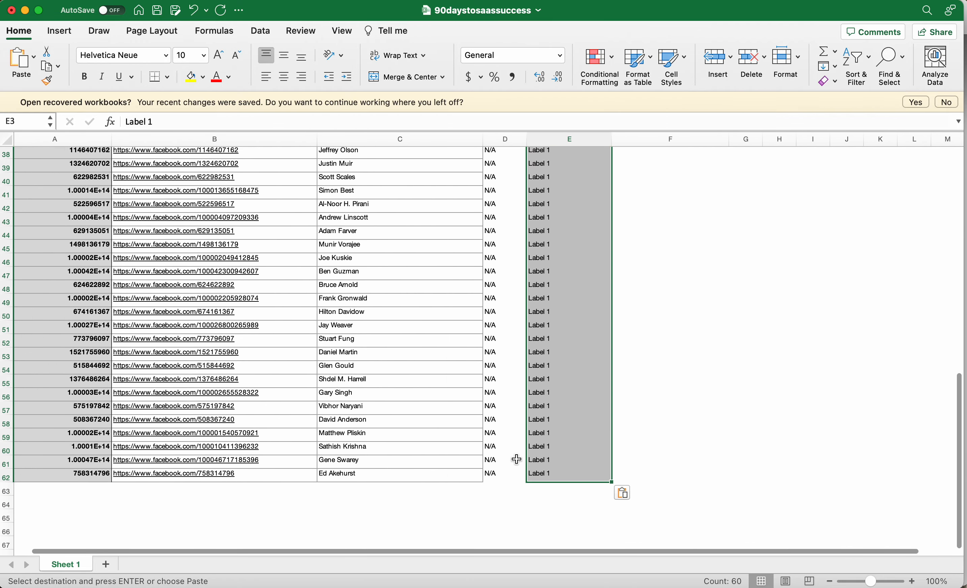
Enter the comma-separated sample tags Group,mjhfmhgfdngdhf in F2 for the first member.
click(553, 501)
click(489, 495)
click(359, 489)
scroll(562, 471, up, 15)
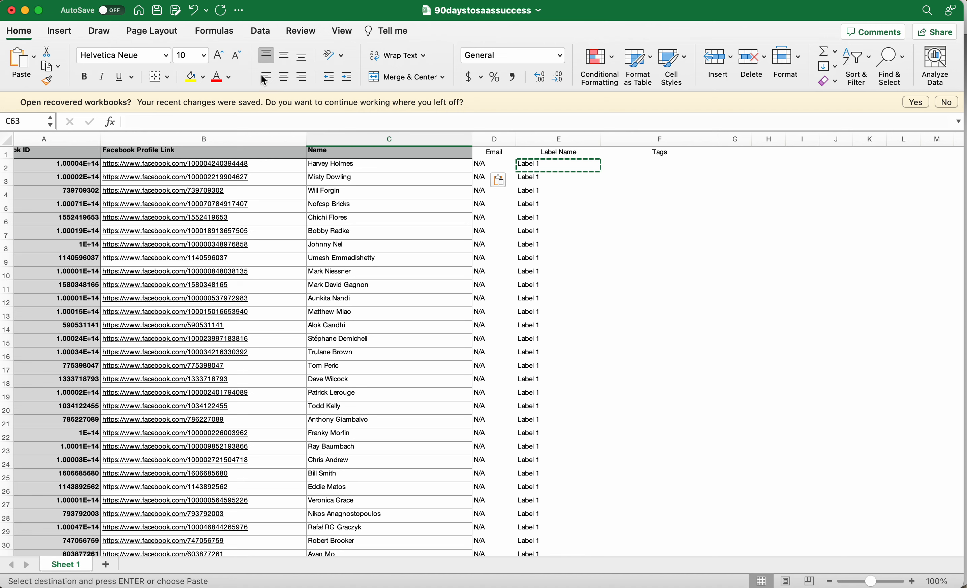
click(648, 165)
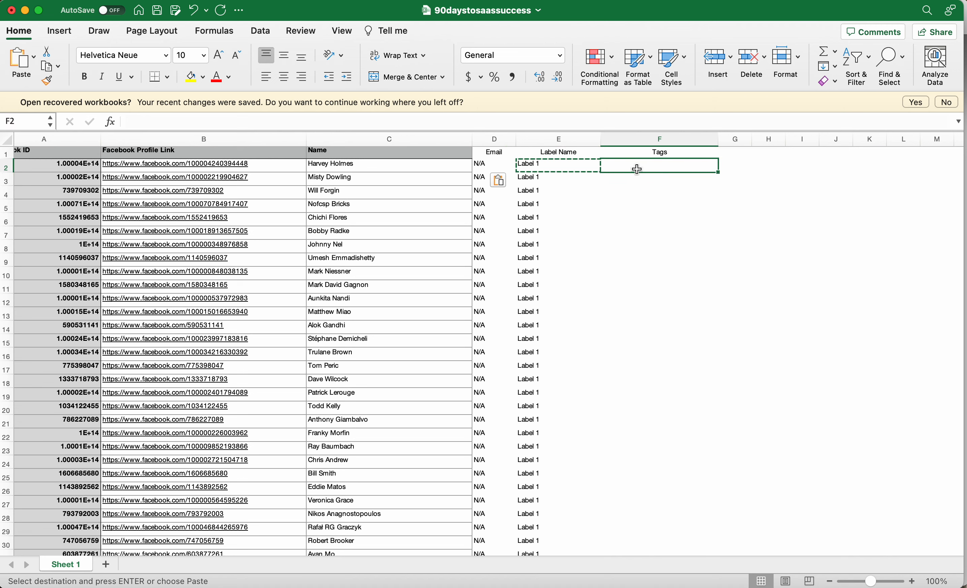
text(Group)
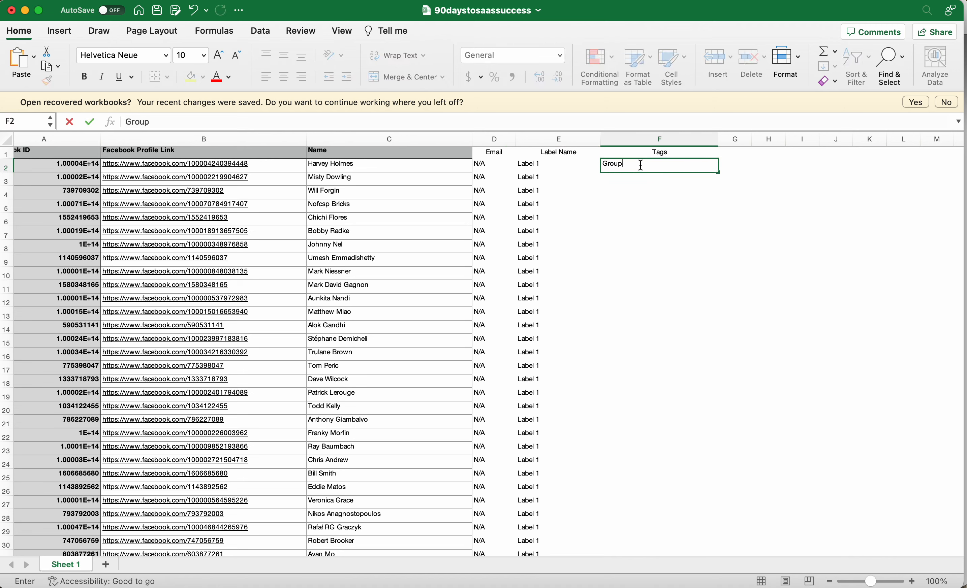
text(,mjhfmhgfdngdhf)
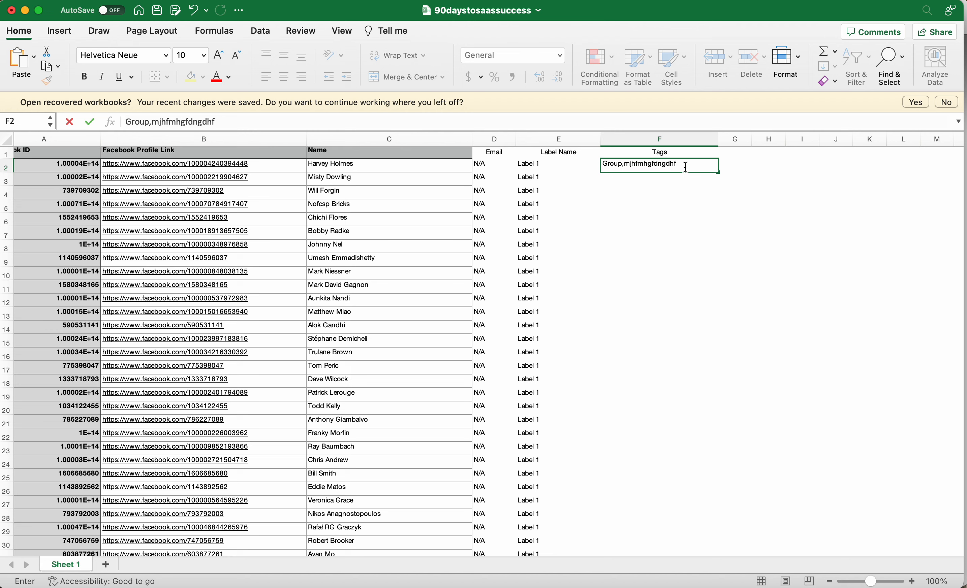
drag(678, 165, 593, 166)
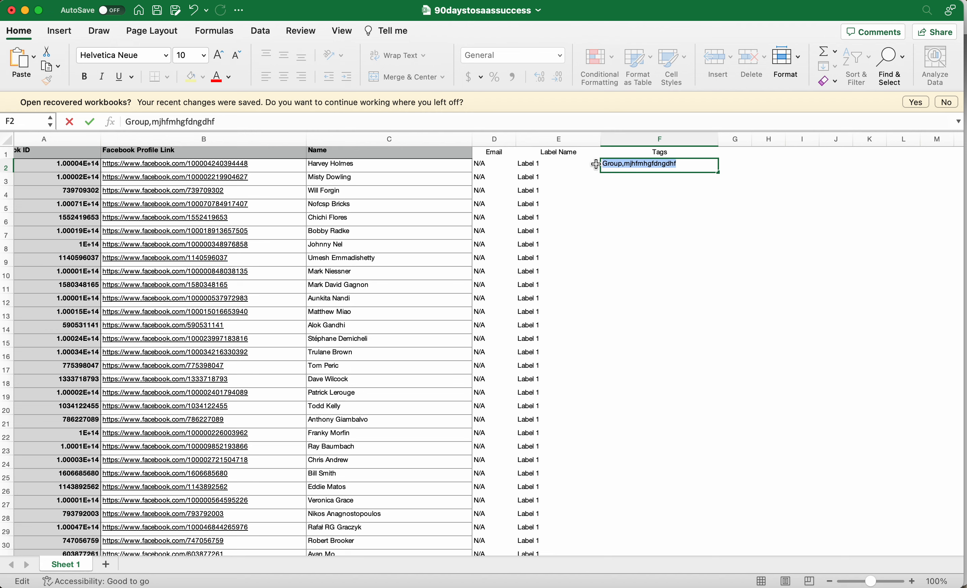
click(543, 162)
click(636, 164)
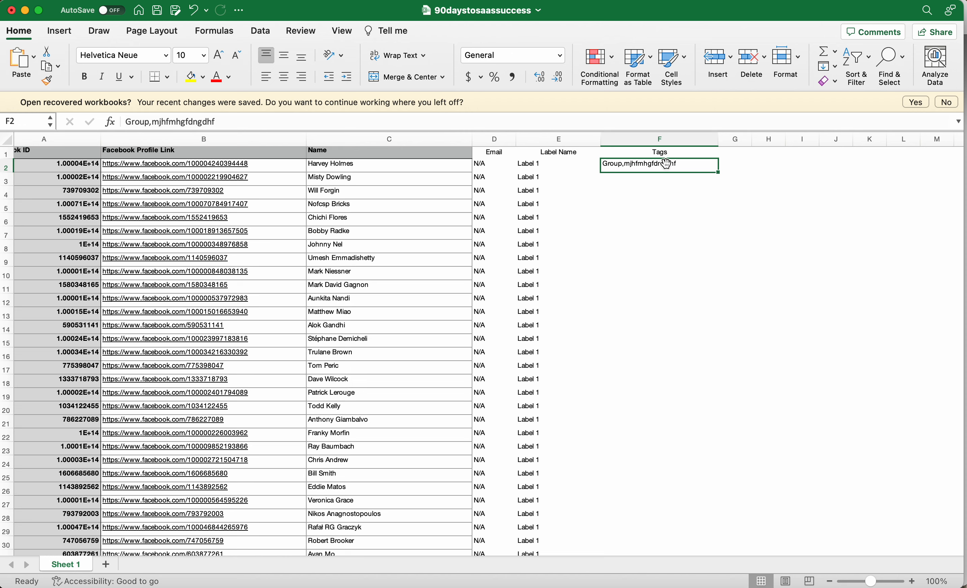
Delete the whole Tags column F from the sheet and save the workbook.
click(659, 139)
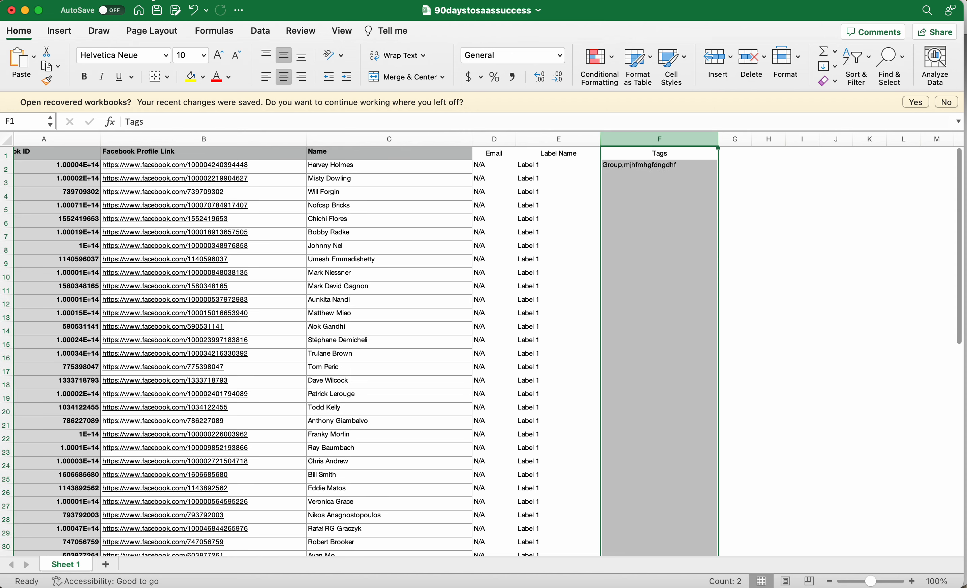
click(111, 1)
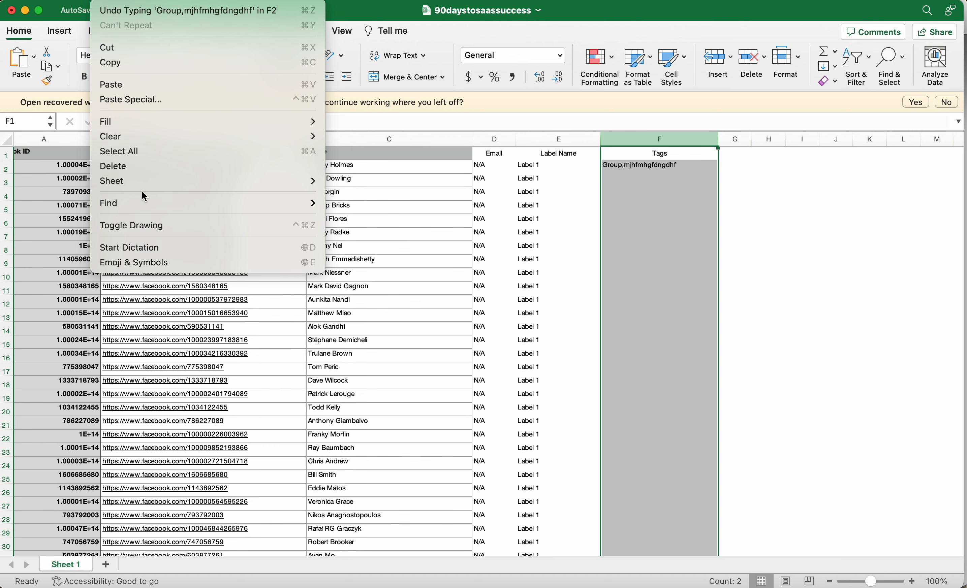
click(131, 167)
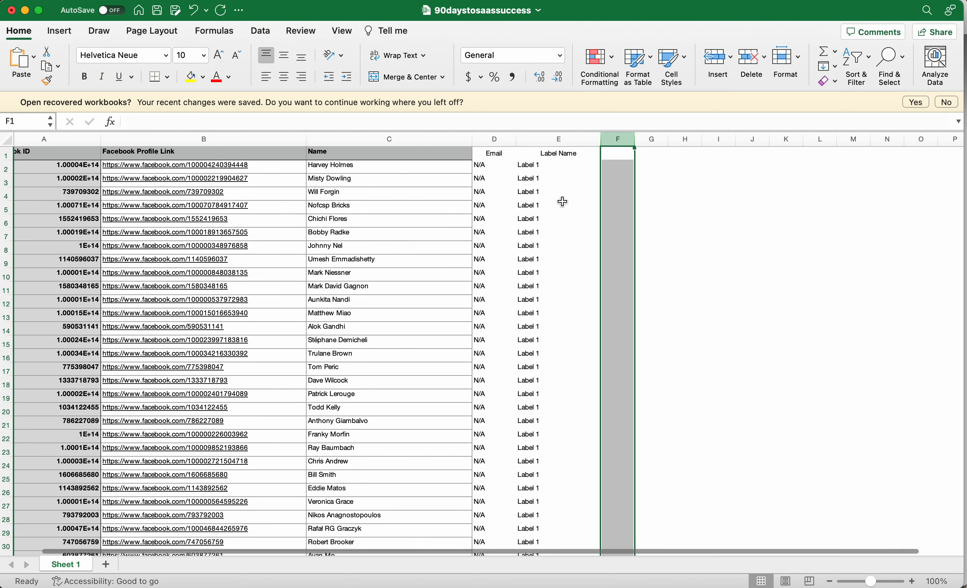
key(super+s)
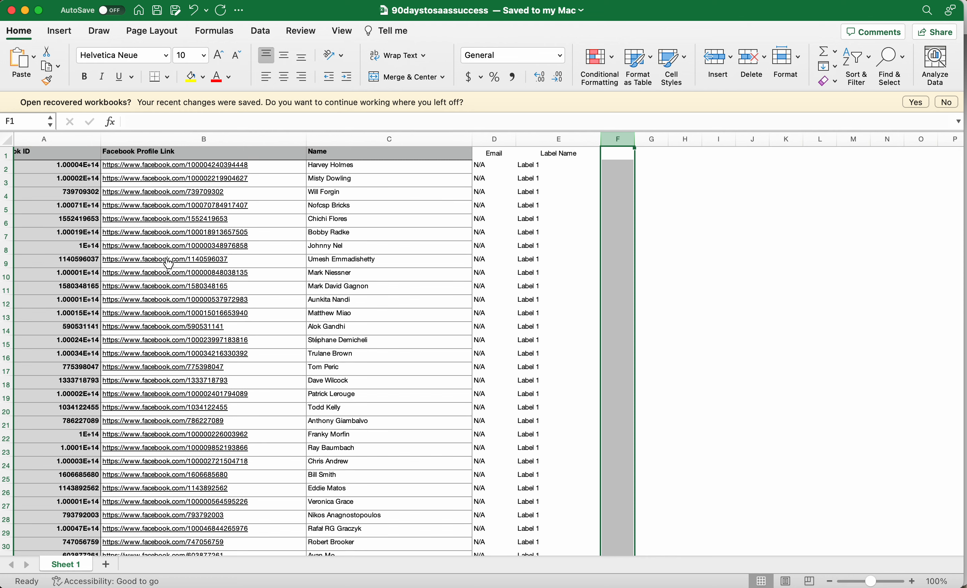
scroll(246, 254, left, 2)
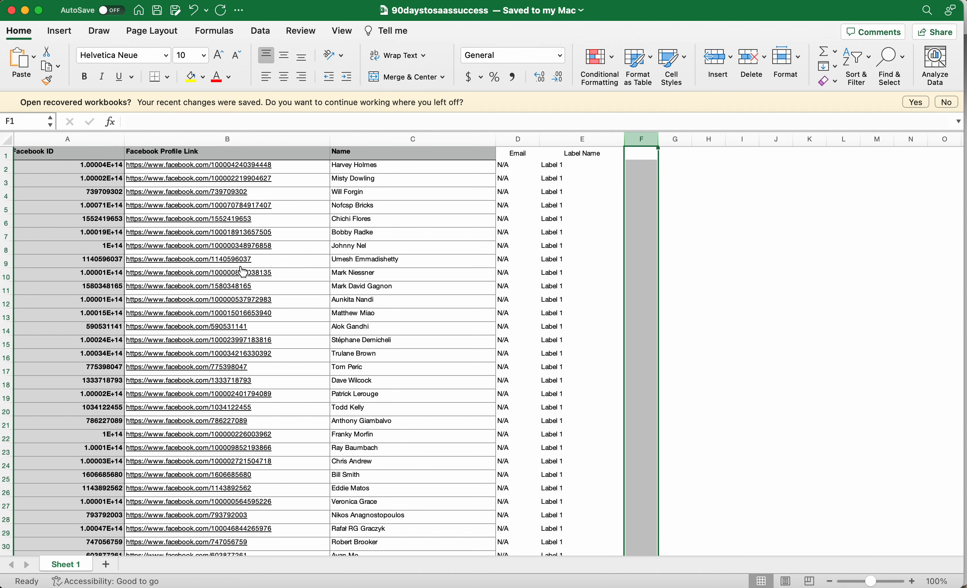
Switch to Chrome and open the Import/Export page of the Genius Messenger CRM extension.
key(super+Tab)
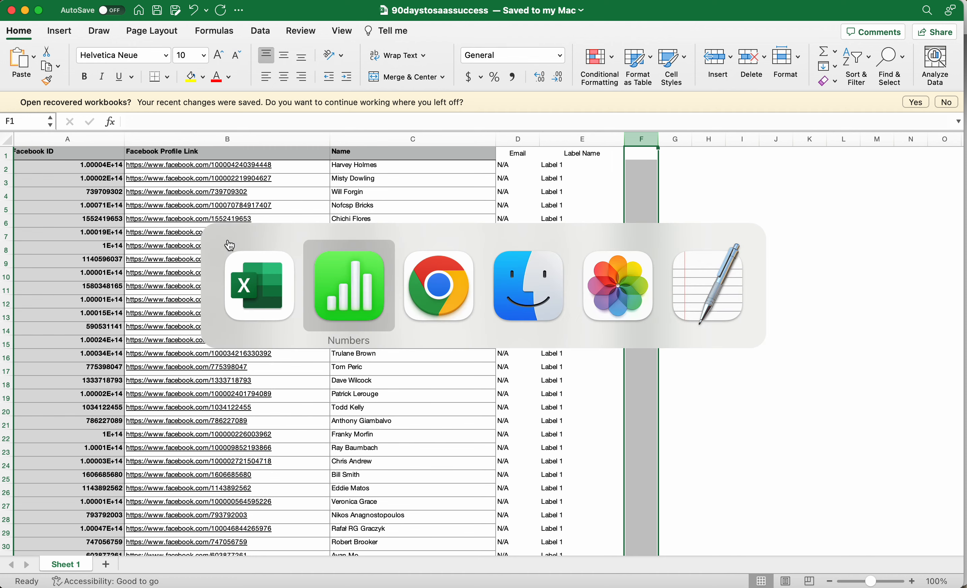
key(super+Tab)
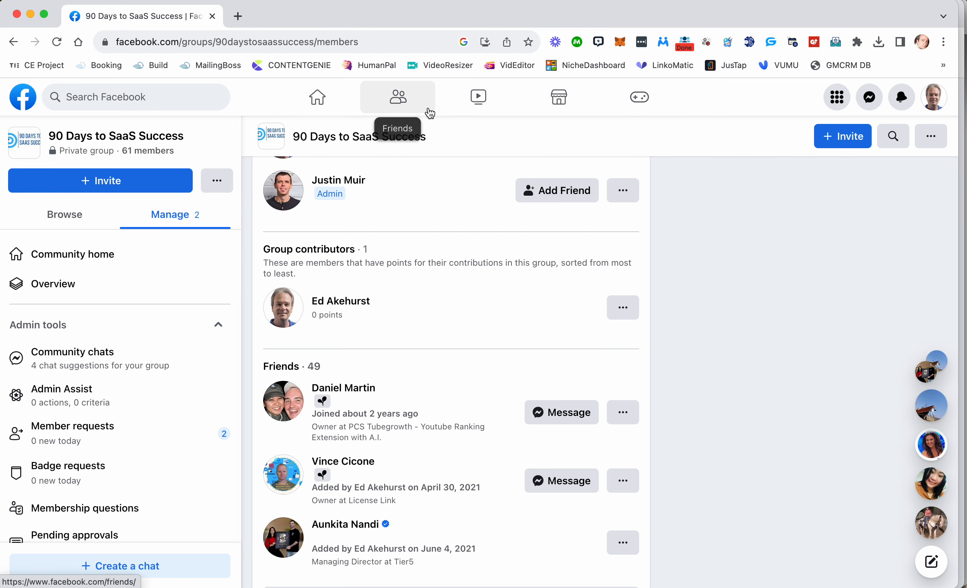
click(770, 42)
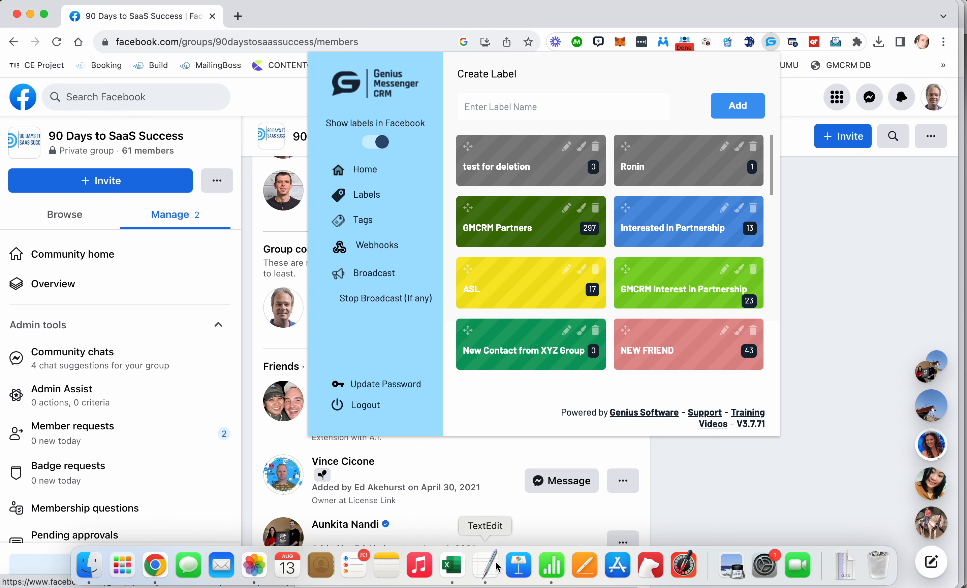
mouse_move(515, 579)
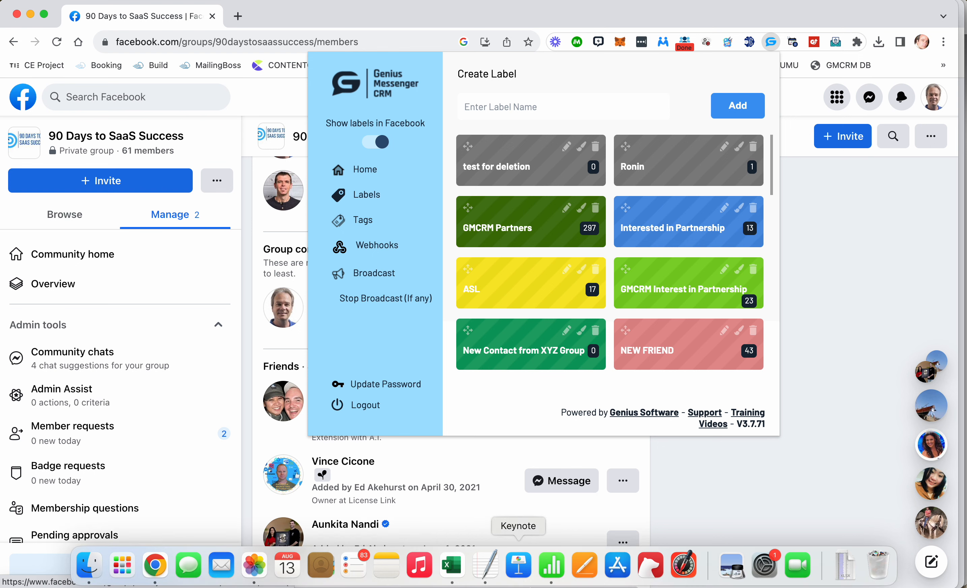
click(458, 573)
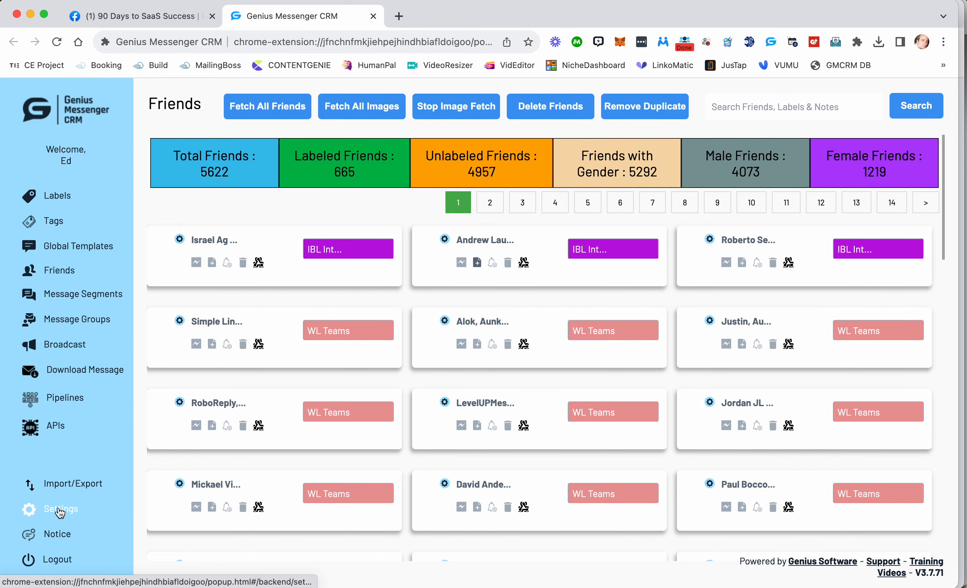
click(65, 482)
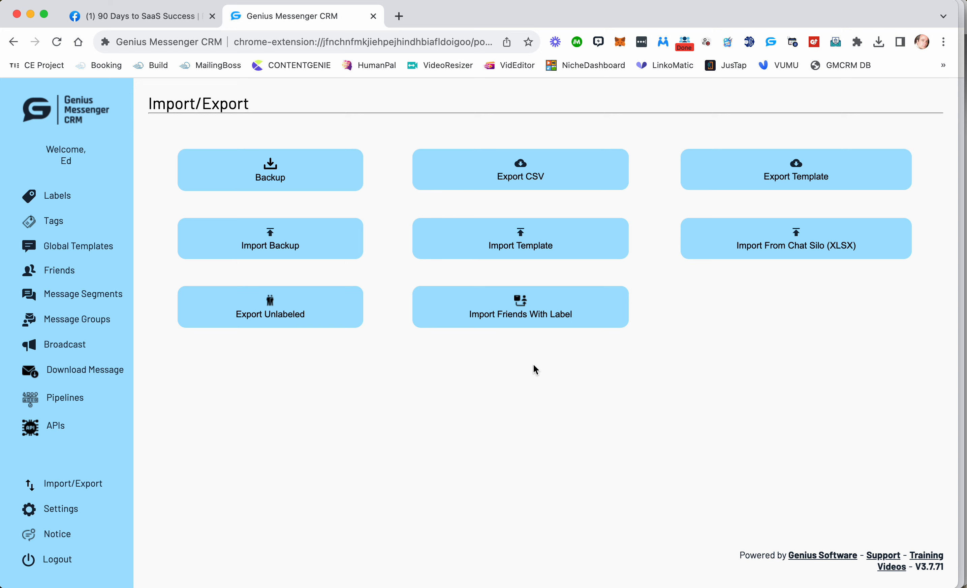
scroll(512, 332, up, 5)
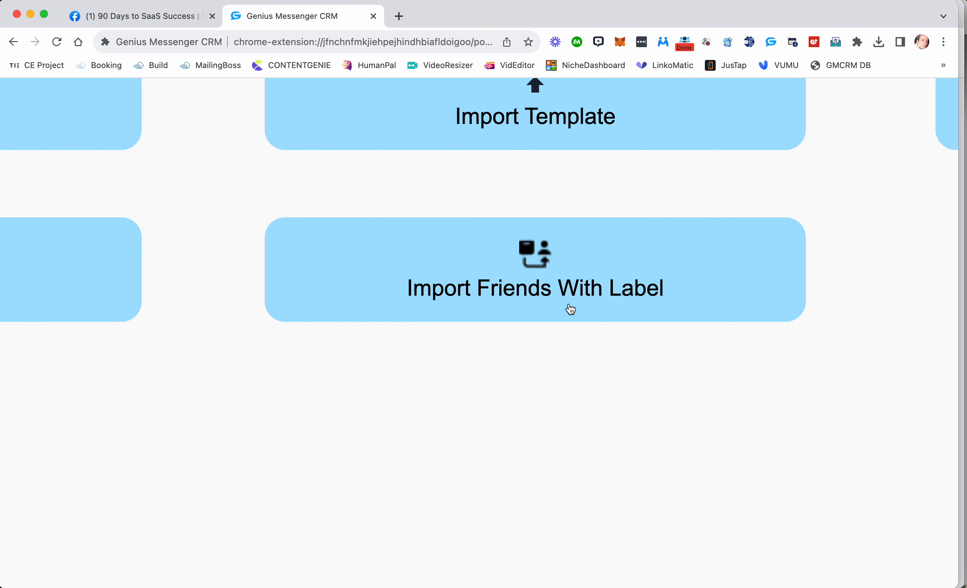